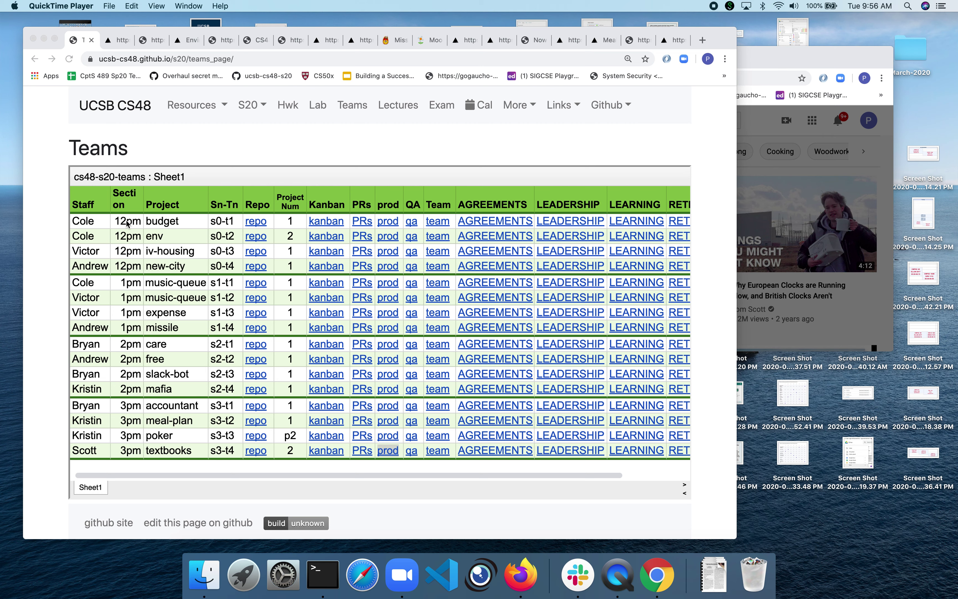
# View the production deployment of the 12pm budget project s0-t1, and return to the Teams page
pyautogui.click(389, 223)
pyautogui.click(389, 223)
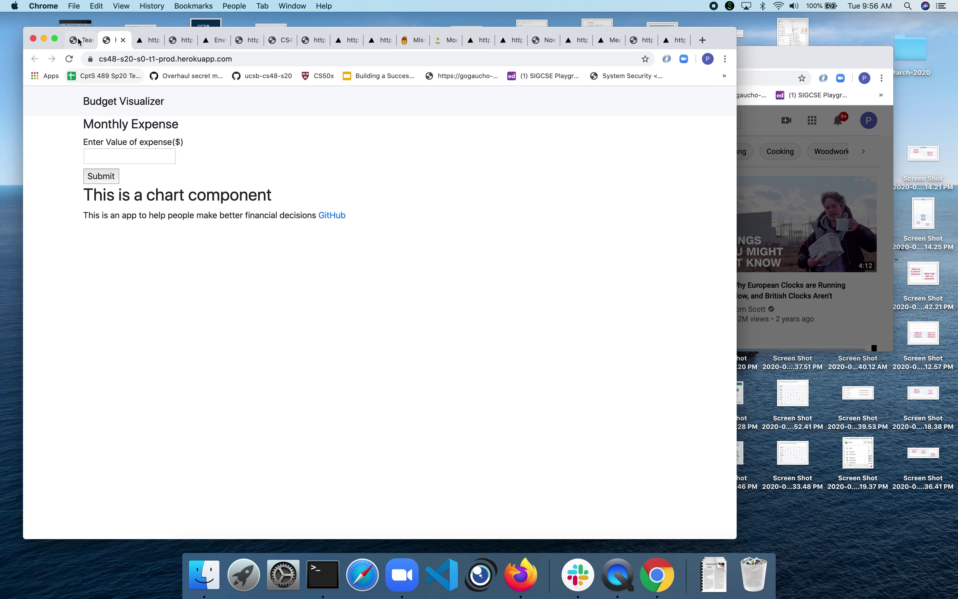
pyautogui.click(86, 41)
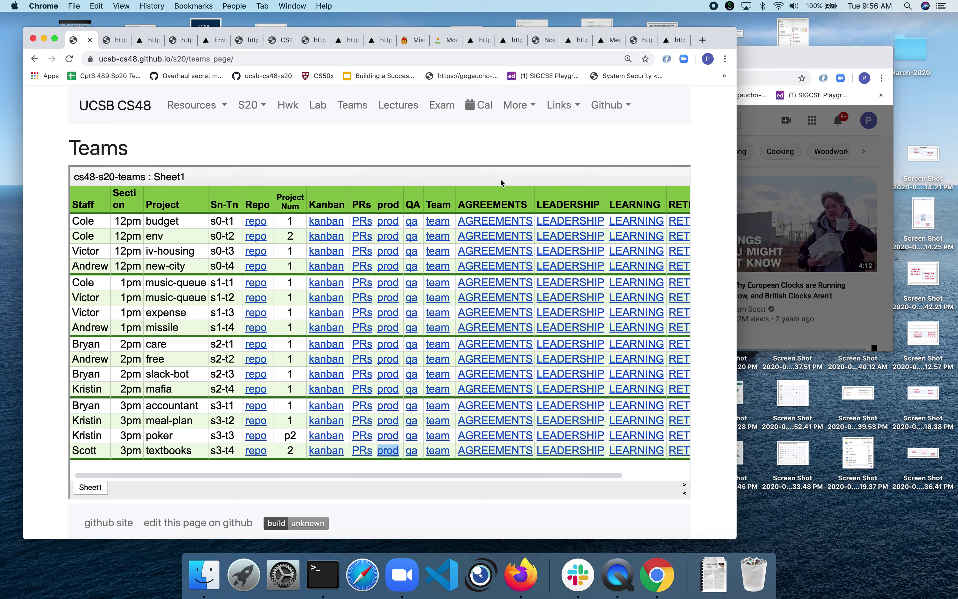
# Open ucsb.zoom.us in a new browser window and sign in to the Zoom account
pyautogui.press('super+n')
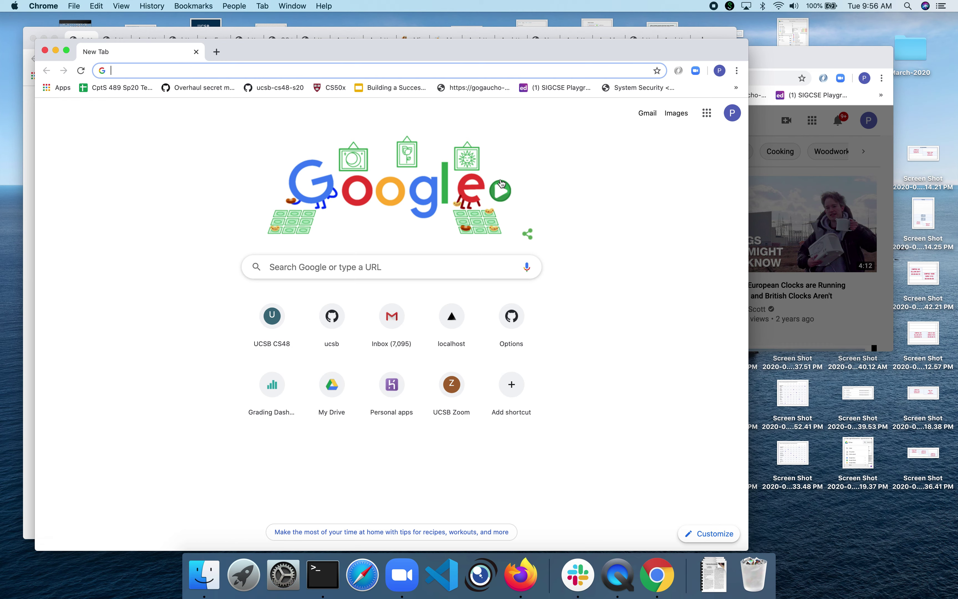
pyautogui.write('ucsb.zoo')
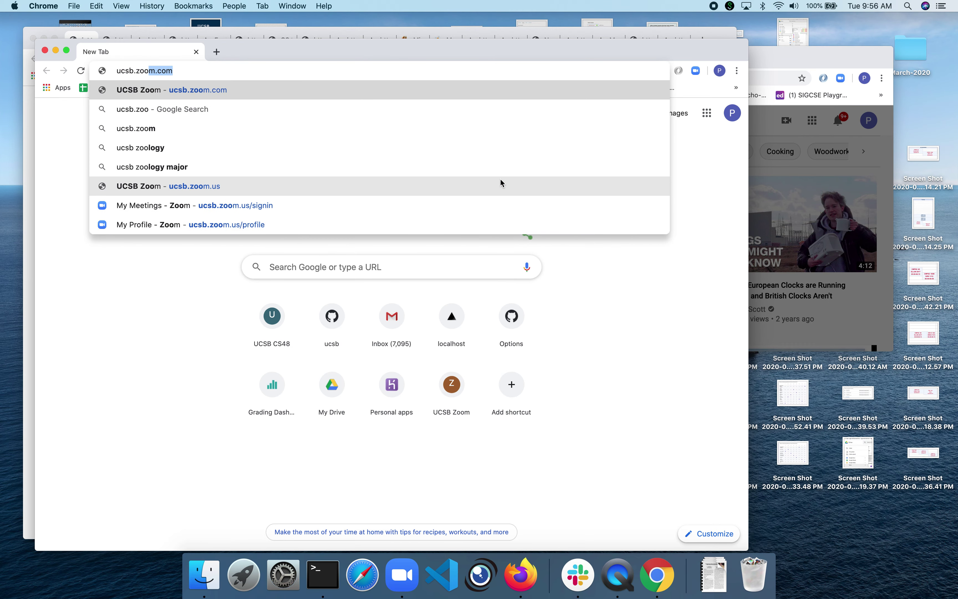
pyautogui.write('m.us')
pyautogui.press('Return')
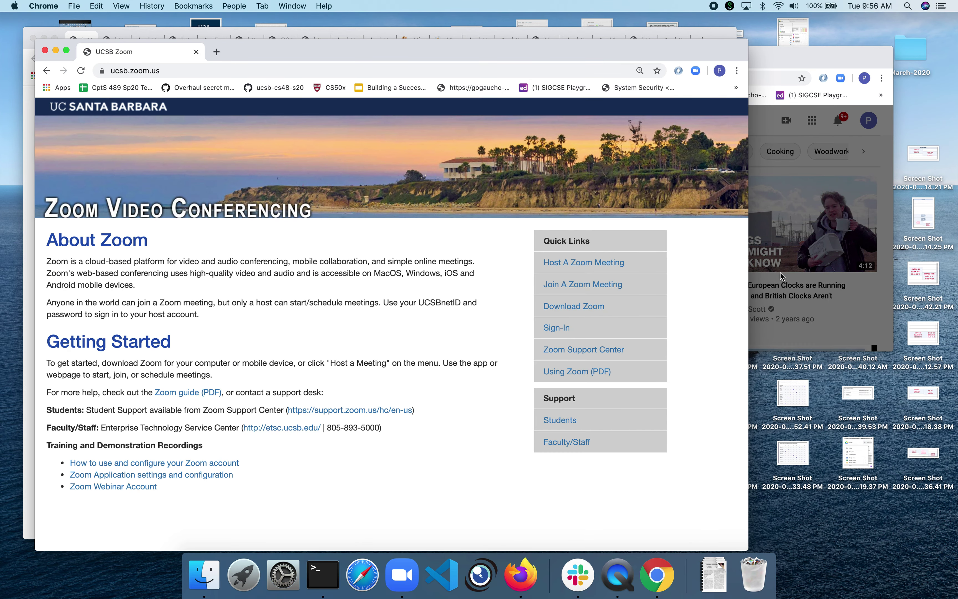
pyautogui.click(556, 327)
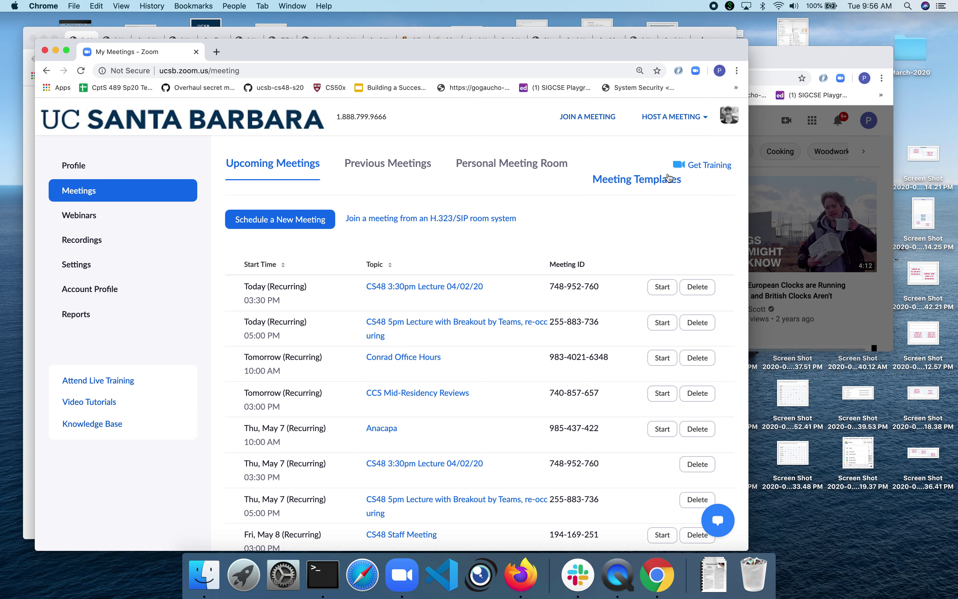
# Host a new Zoom meeting with video on and allow the browser to launch it in zoom.us
pyautogui.moveTo(673, 117)
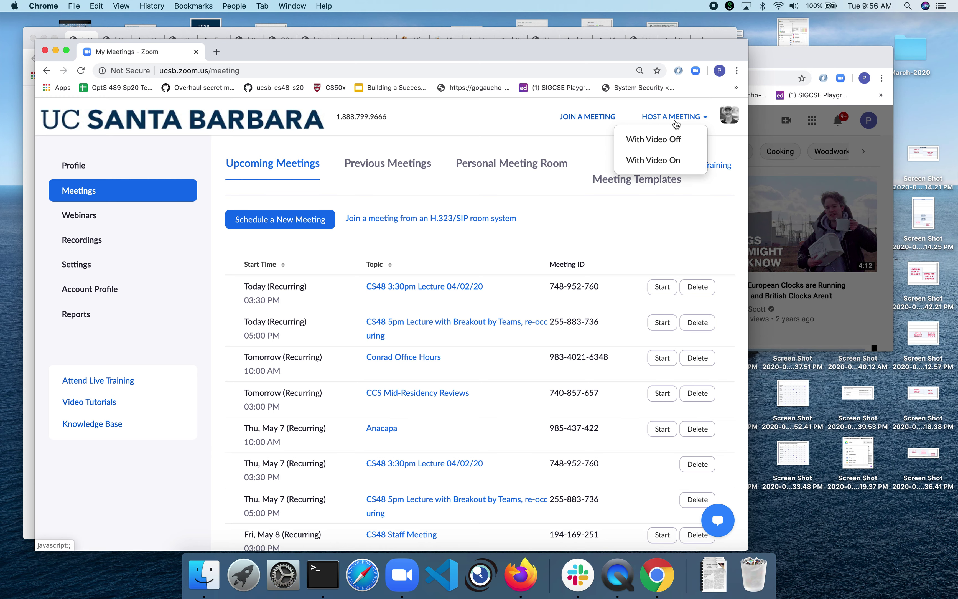
pyautogui.click(662, 161)
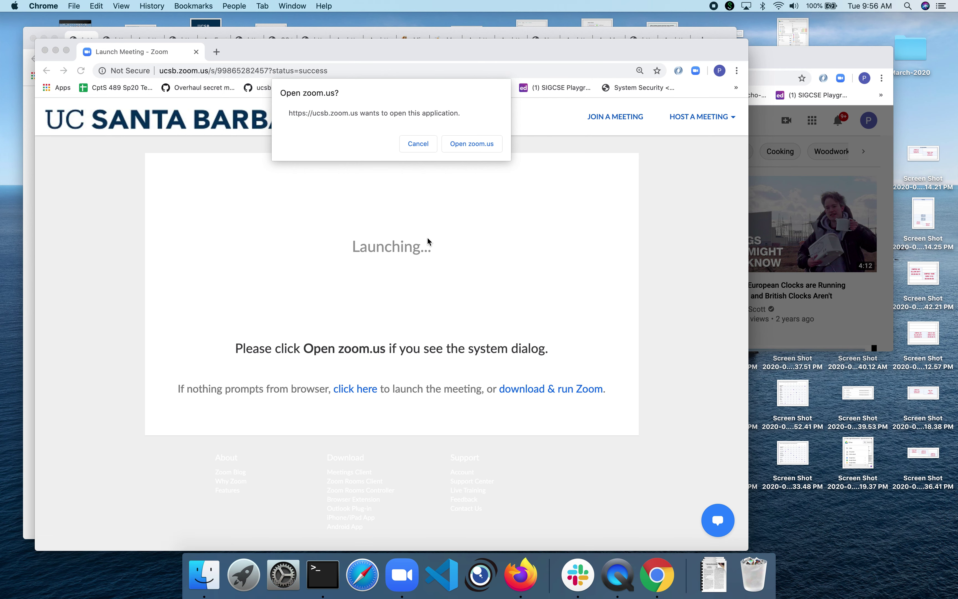
pyautogui.click(476, 142)
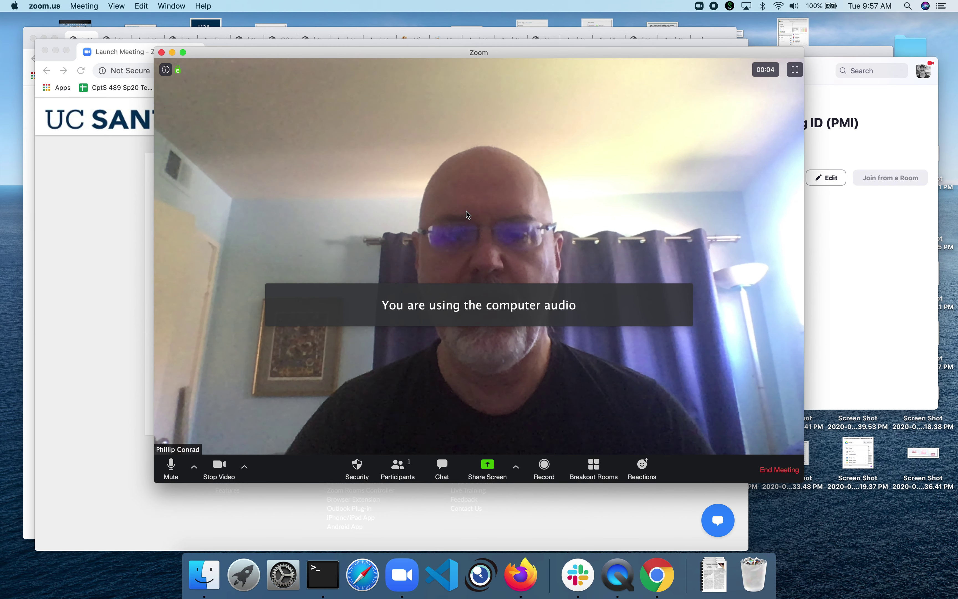
# Share Desktop 1 in the Zoom meeting
pyautogui.click(490, 465)
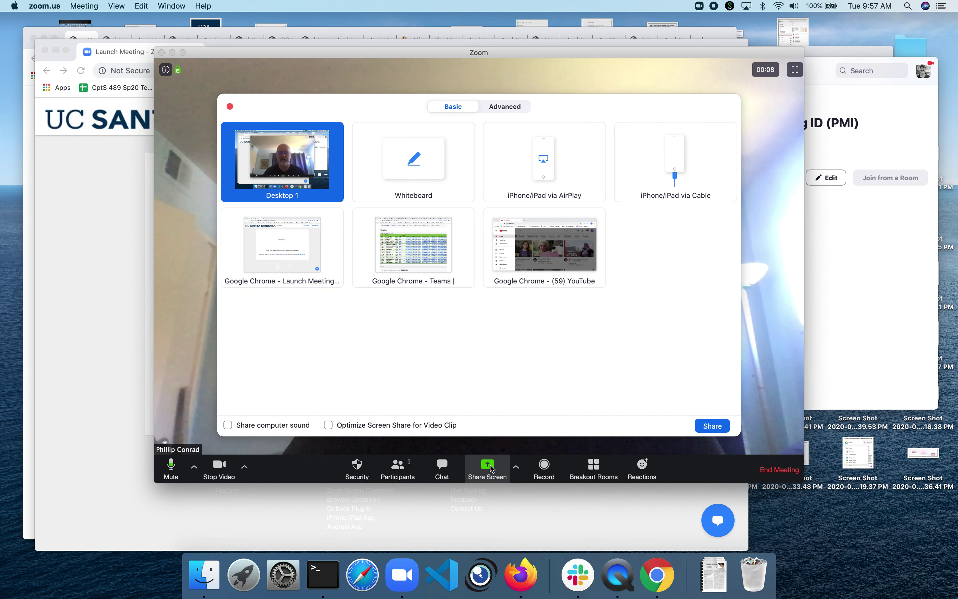
pyautogui.click(712, 426)
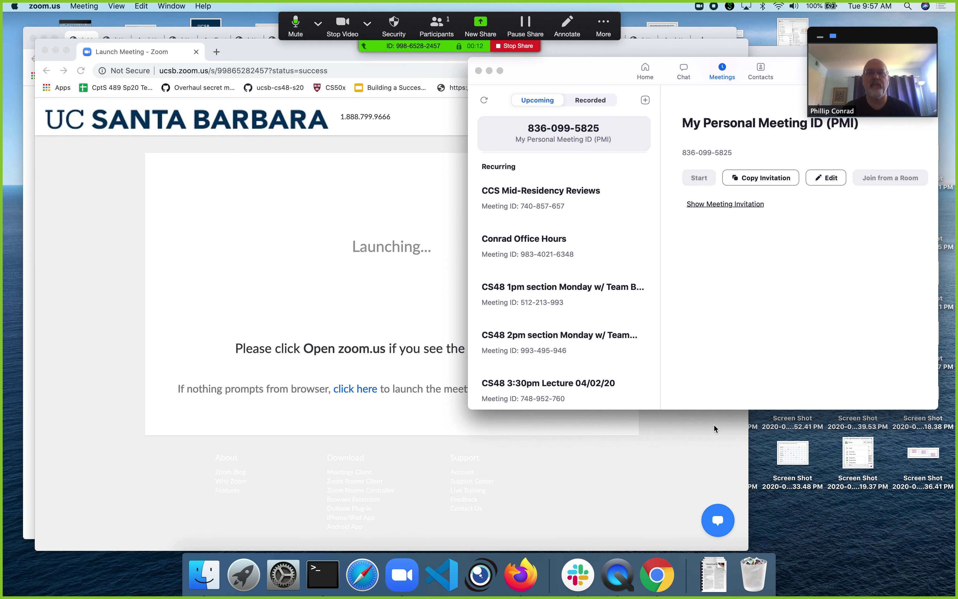
pyautogui.moveTo(868, 69)
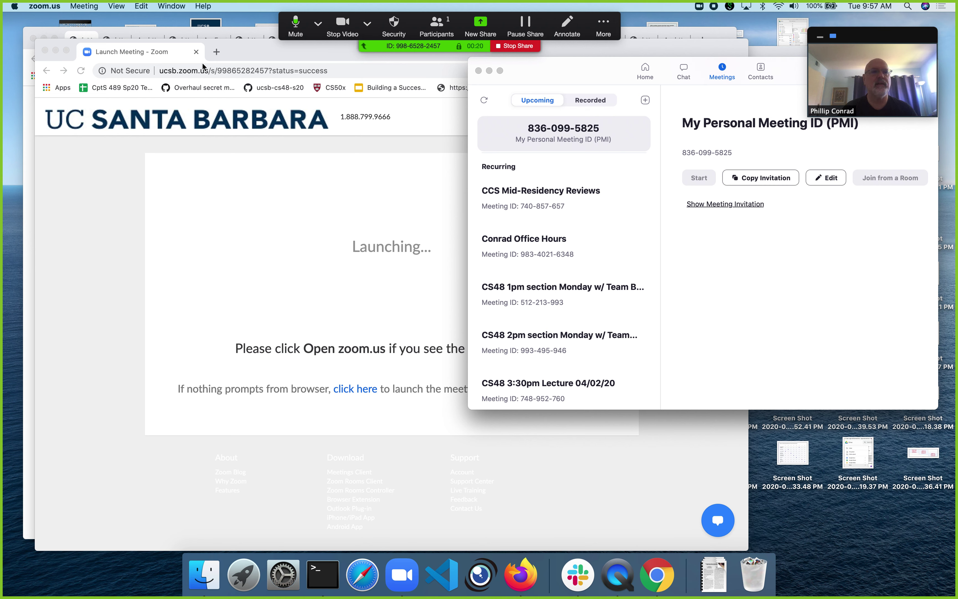
# Bring the browser window with the Teams page to the front and start recording the meeting
pyautogui.click(56, 32)
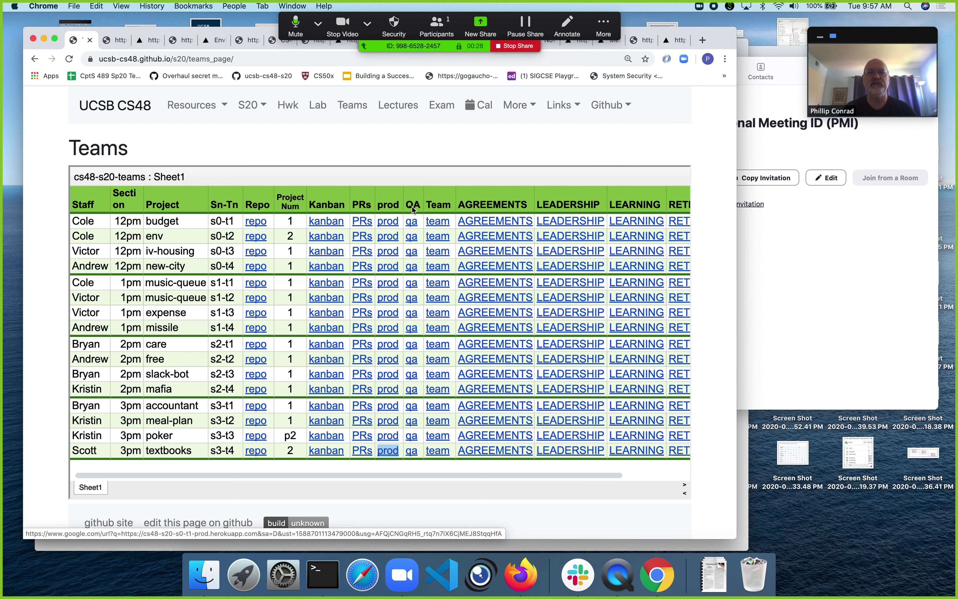
pyautogui.click(603, 26)
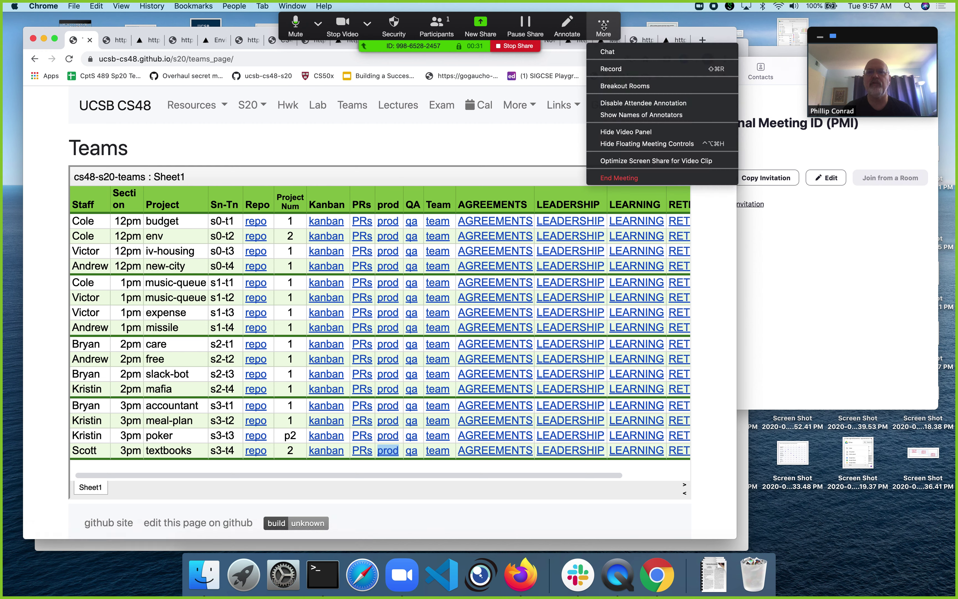
pyautogui.click(620, 68)
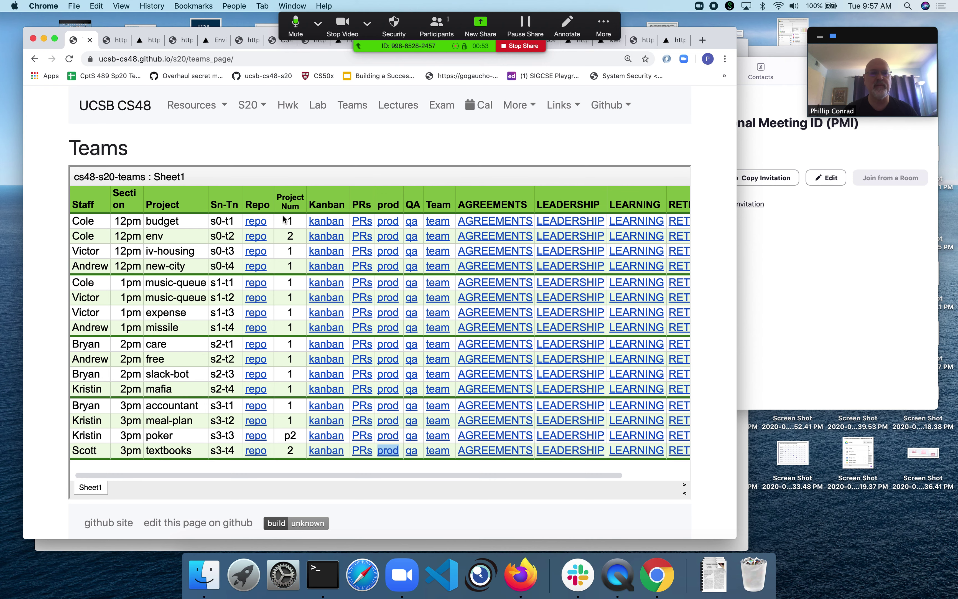
# Open the budget project's production app, submit a monthly expense of 1000, and dismiss the resulting alert
pyautogui.click(388, 222)
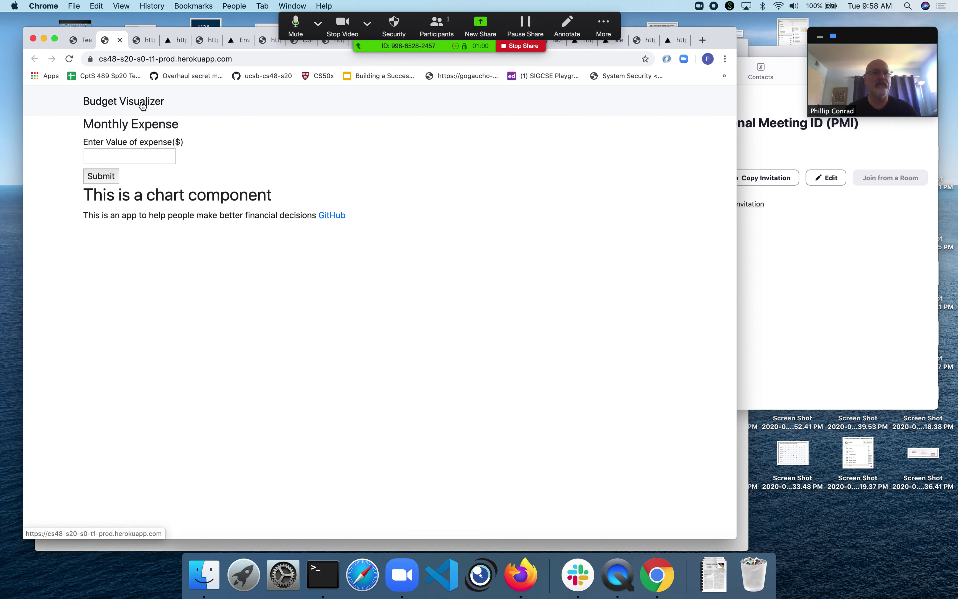
pyautogui.click(115, 153)
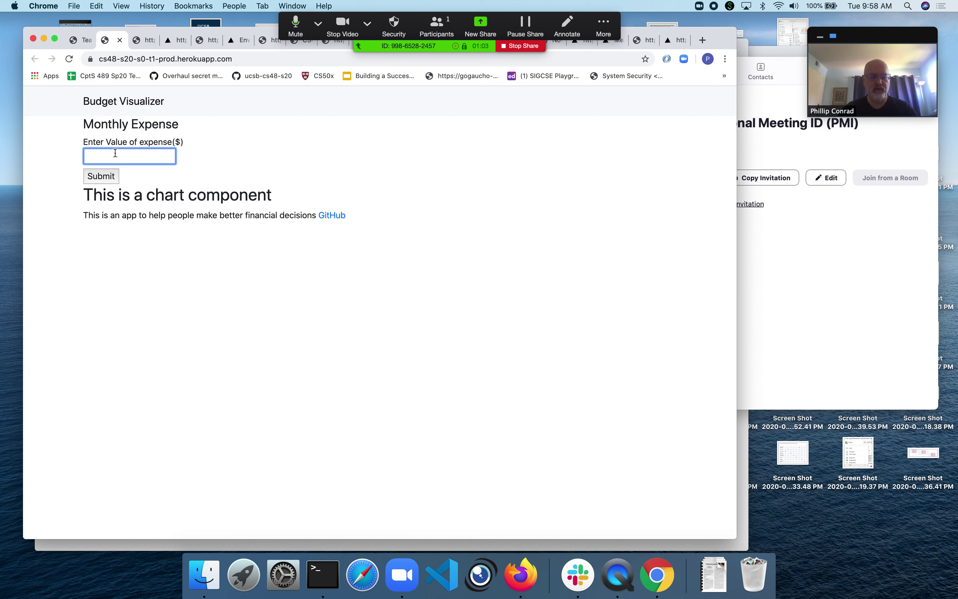
pyautogui.write('1000')
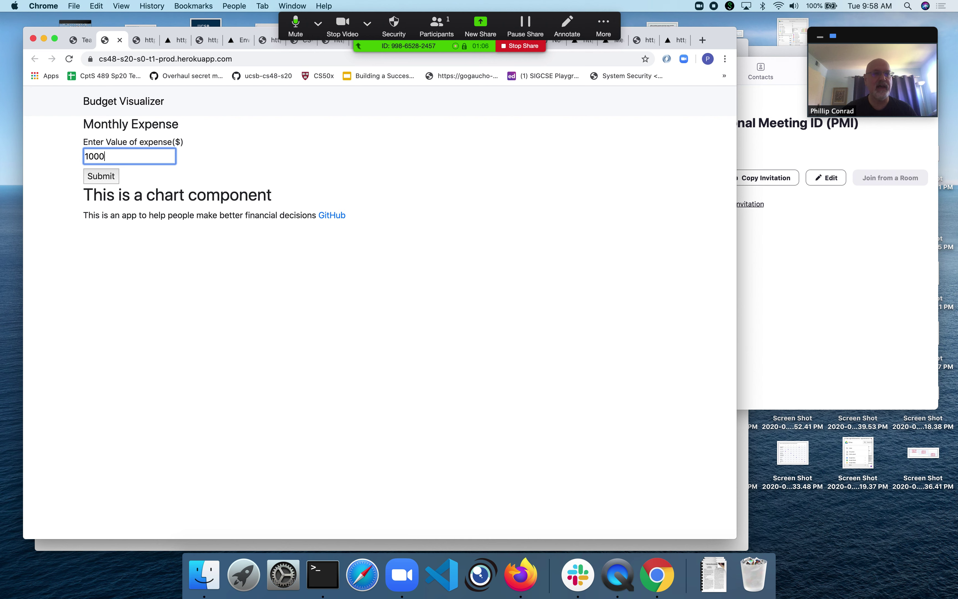
pyautogui.click(106, 178)
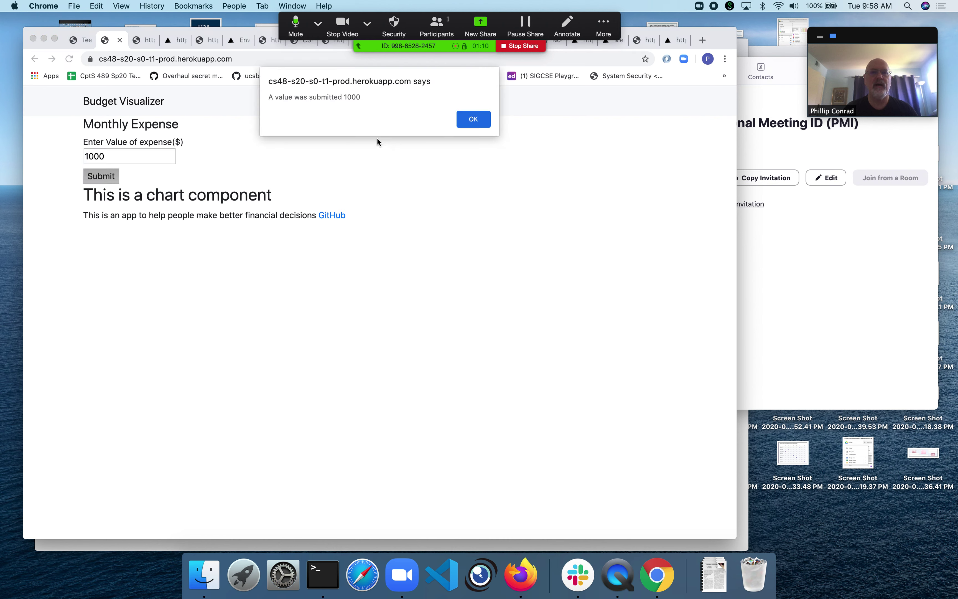
pyautogui.click(475, 121)
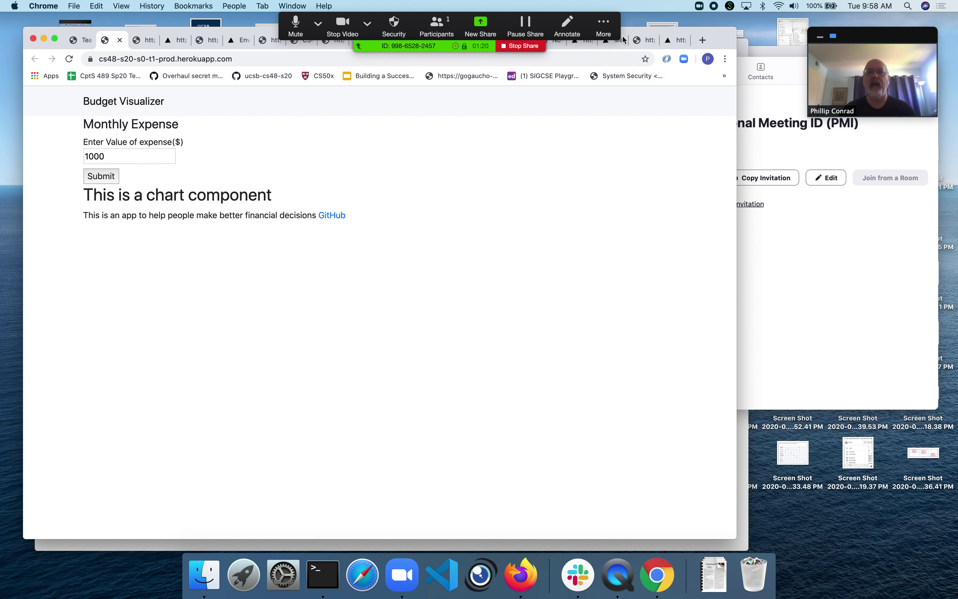
# Stop the meeting recording and end the screen share
pyautogui.click(603, 24)
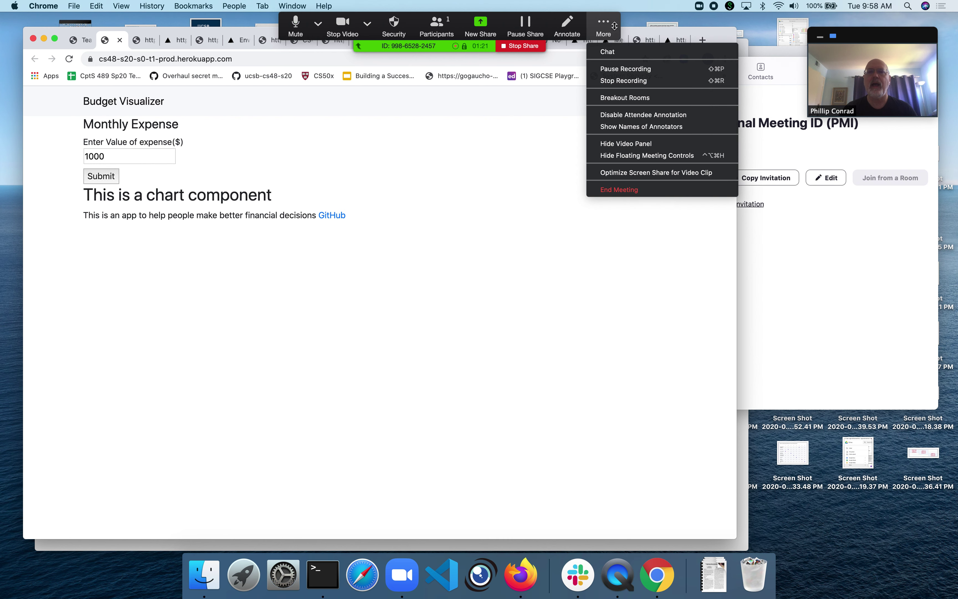
pyautogui.click(635, 82)
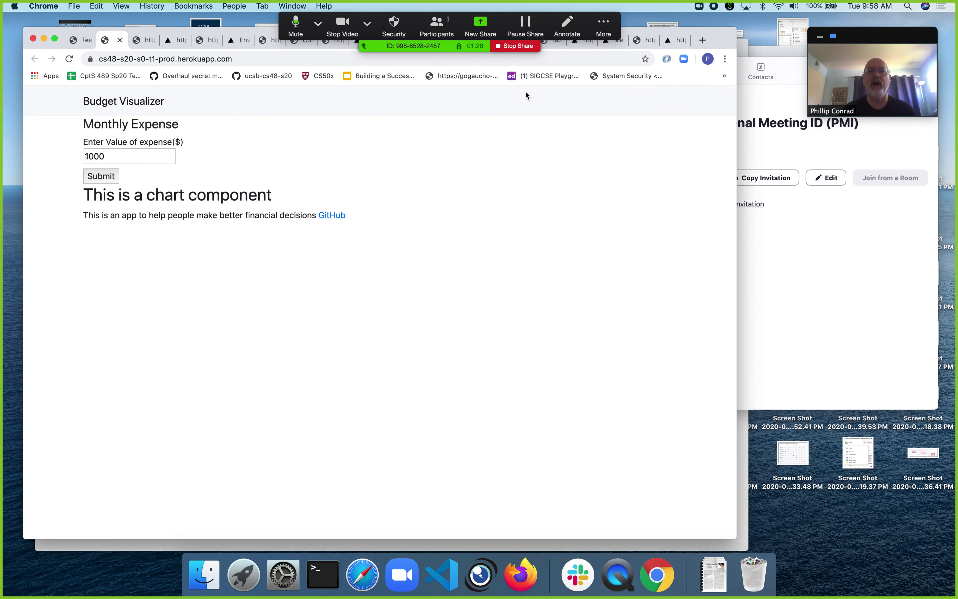
pyautogui.click(518, 47)
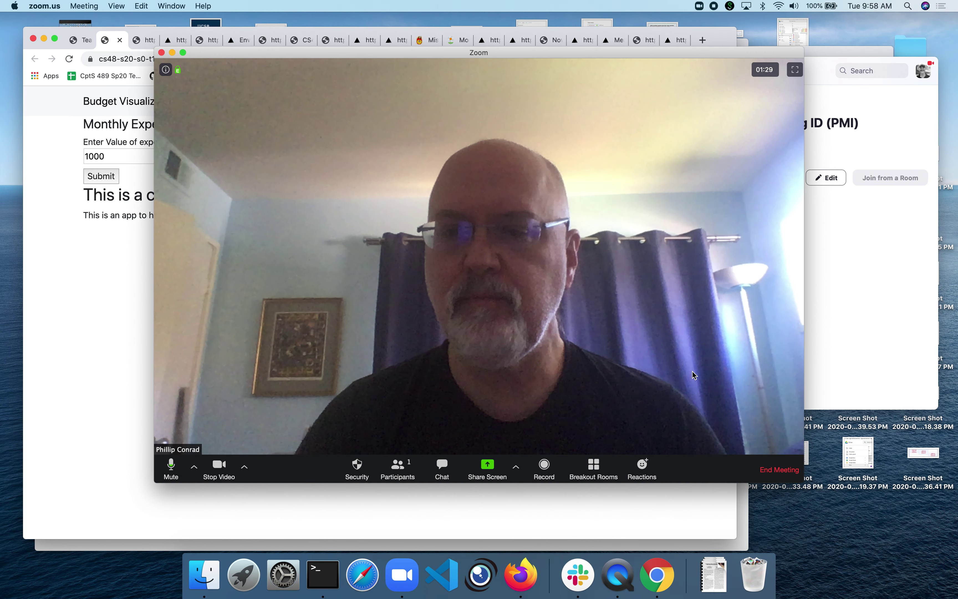
# End the Zoom meeting for all participants
pyautogui.click(774, 471)
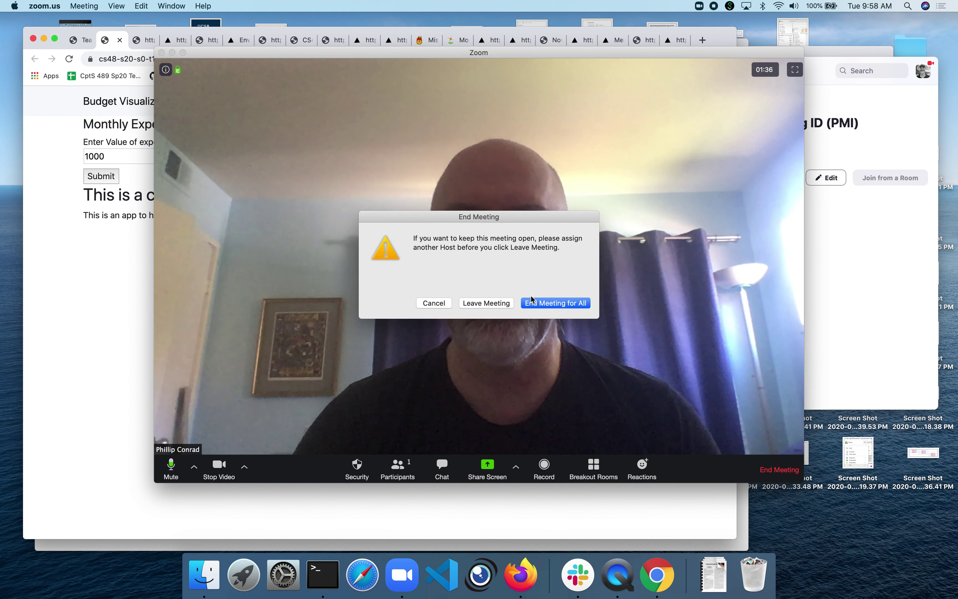
pyautogui.click(553, 307)
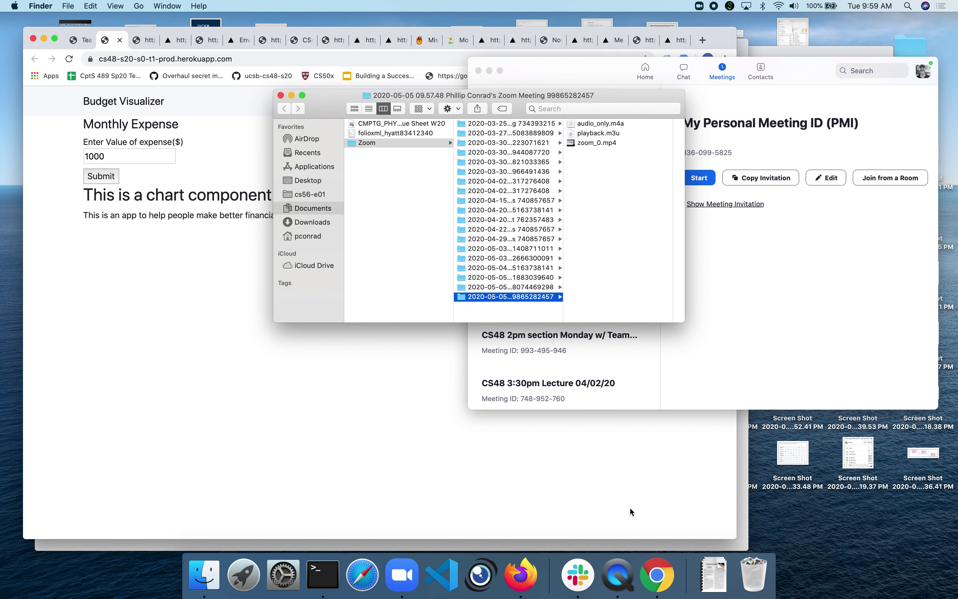
# Switch to the Chrome window showing YouTube and open YouTube Studio from the channel's own videos page
pyautogui.click(665, 573)
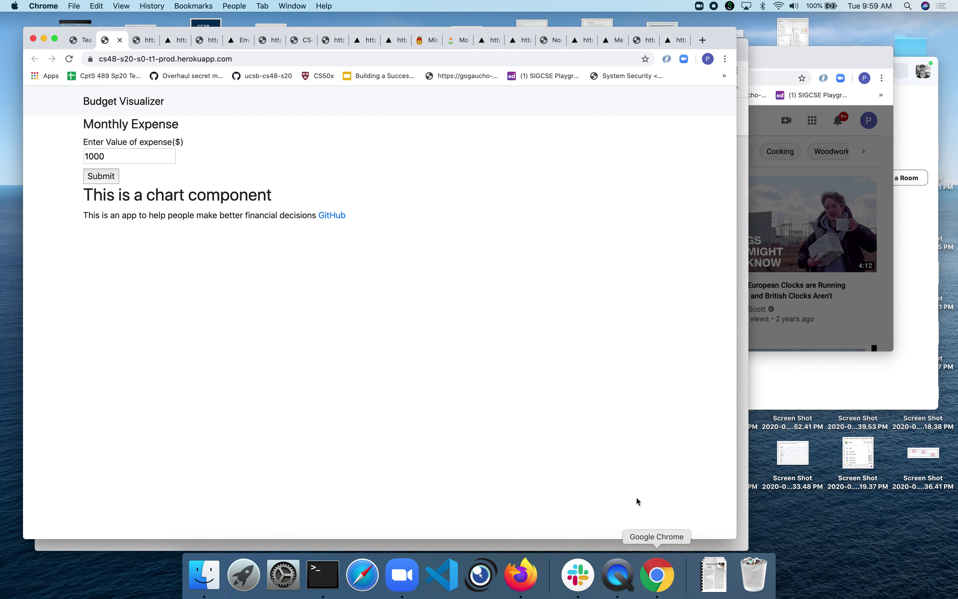
pyautogui.click(298, 5)
pyautogui.click(312, 136)
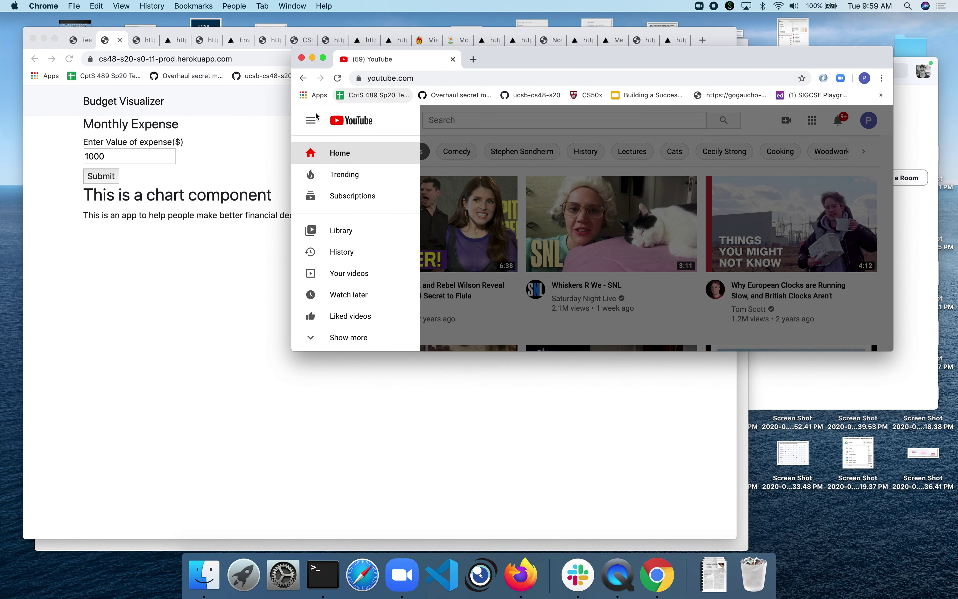
pyautogui.click(311, 122)
pyautogui.click(311, 123)
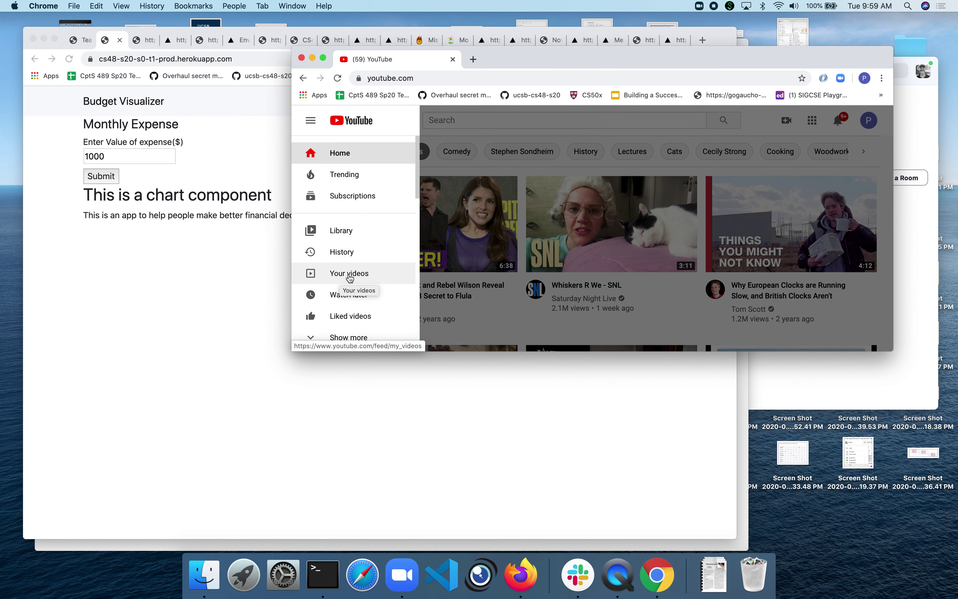
pyautogui.click(349, 278)
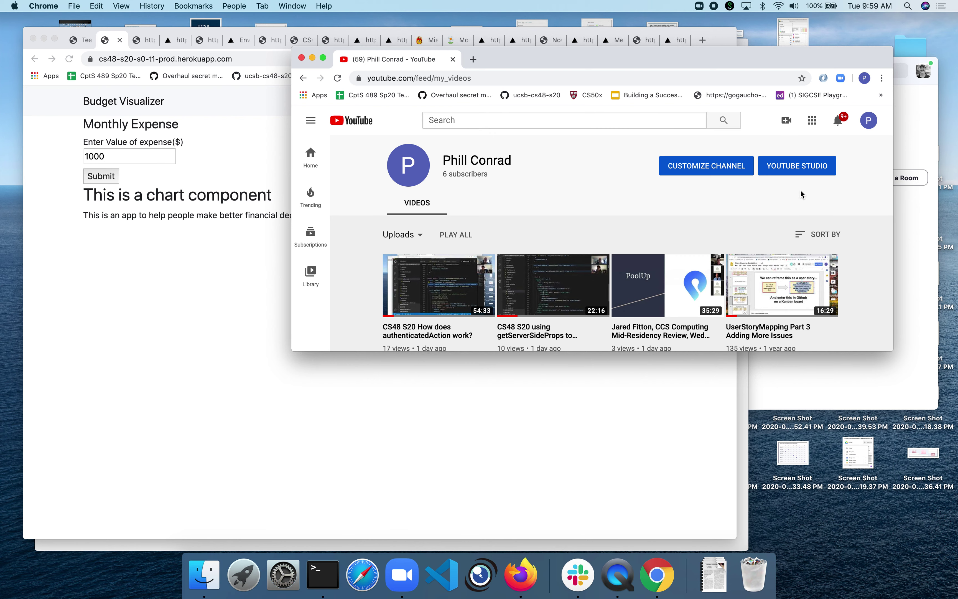
pyautogui.click(798, 169)
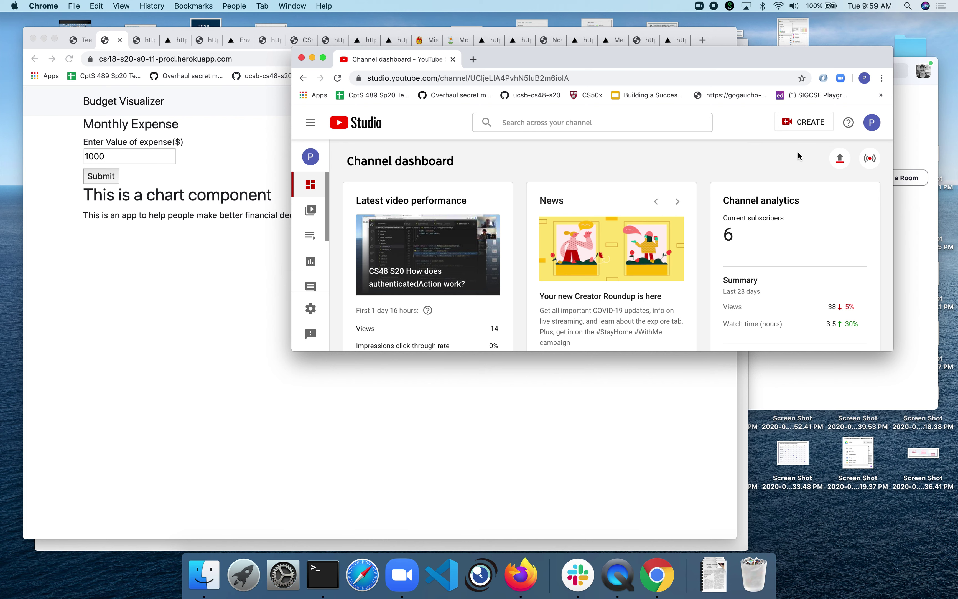
# Upload zoom_0.mp4 from the 2020-05-05 09.57.48 meeting folder inside the Zoom recordings folder as a new video
pyautogui.click(812, 122)
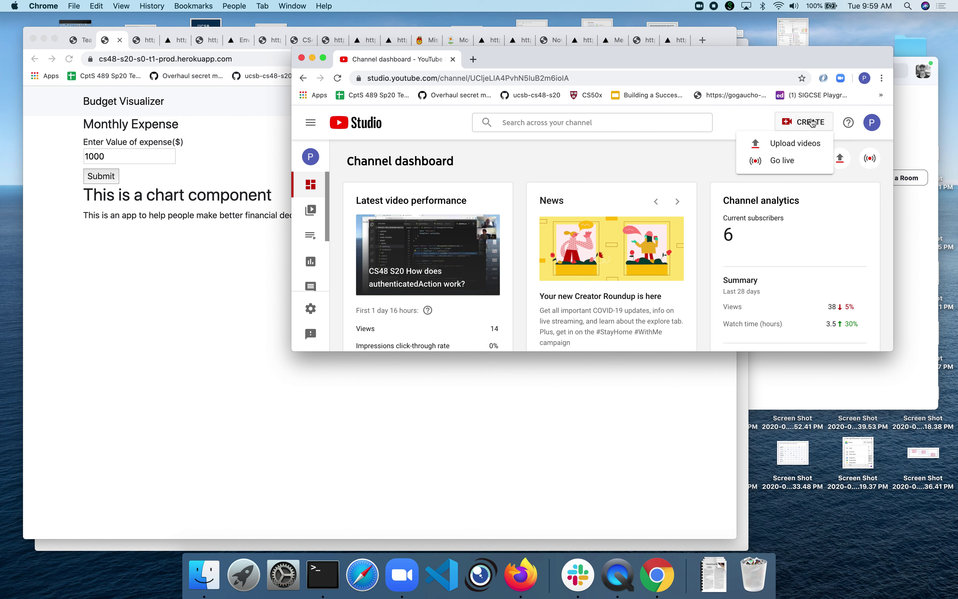
pyautogui.click(793, 143)
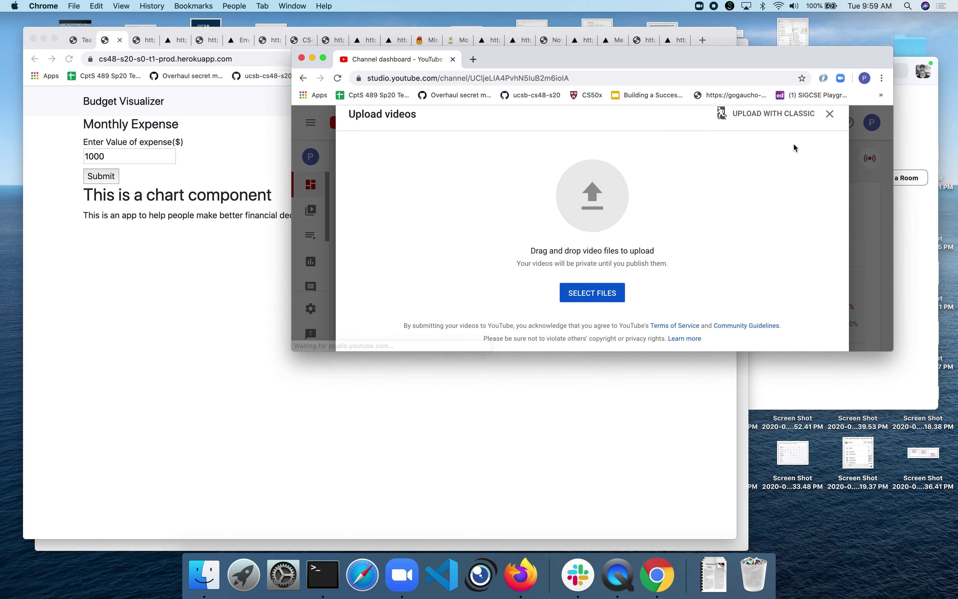
pyautogui.click(594, 293)
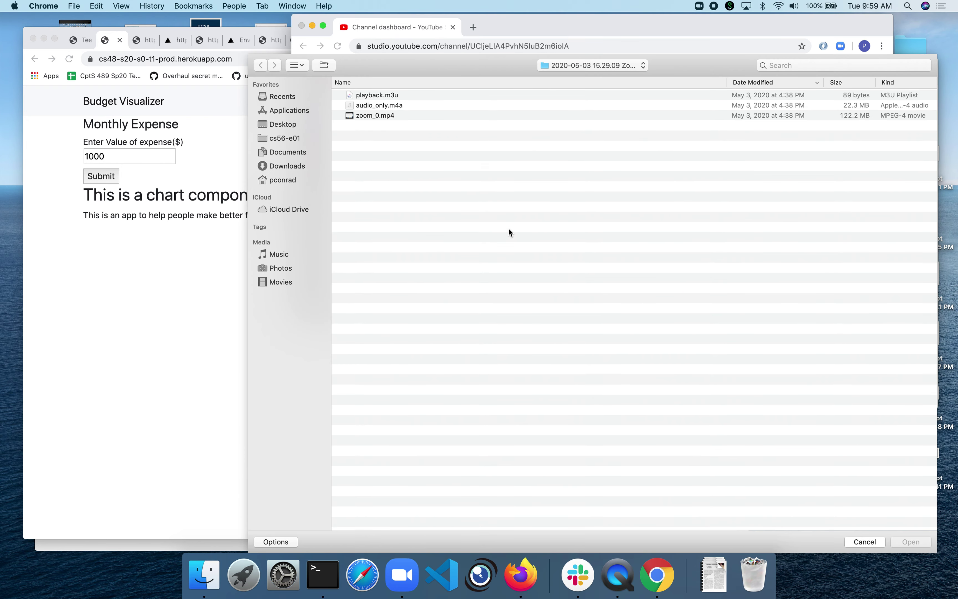
pyautogui.click(607, 67)
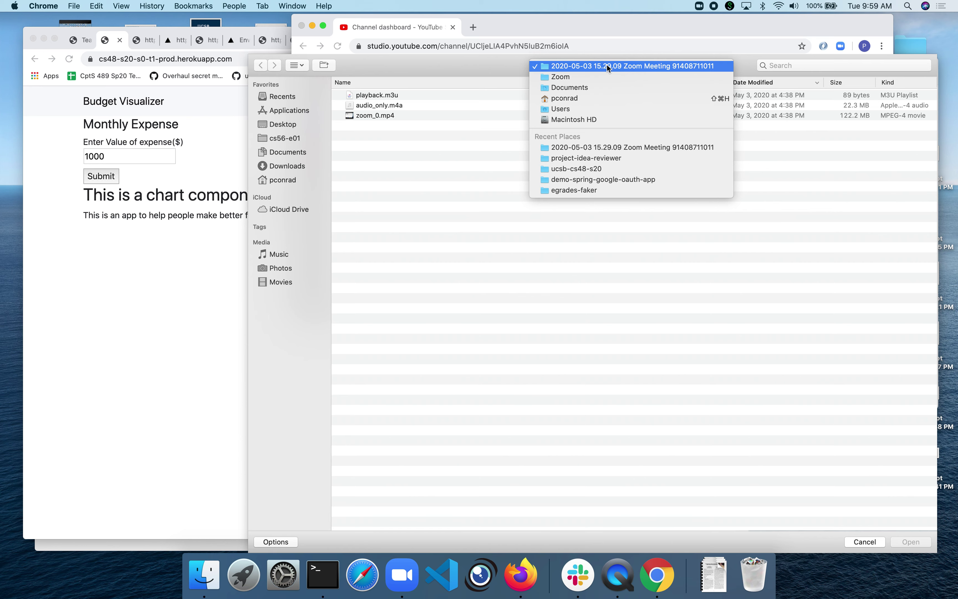
pyautogui.click(597, 77)
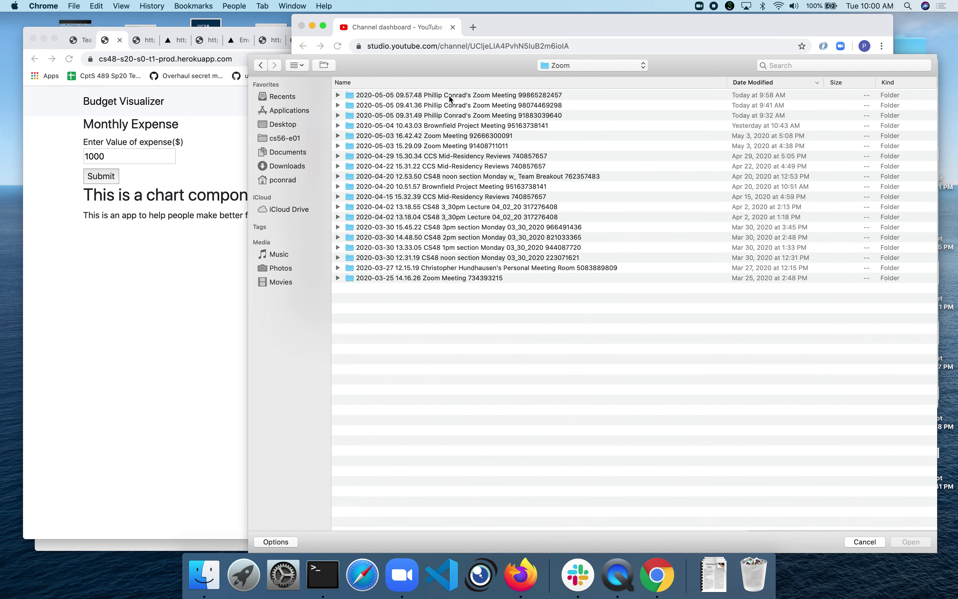
pyautogui.doubleClick(456, 93)
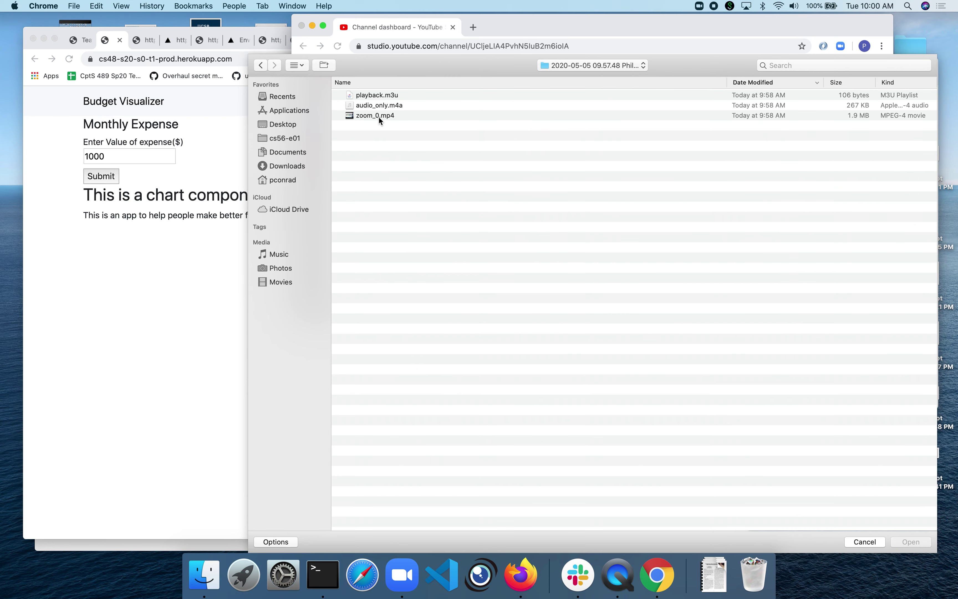
pyautogui.doubleClick(379, 116)
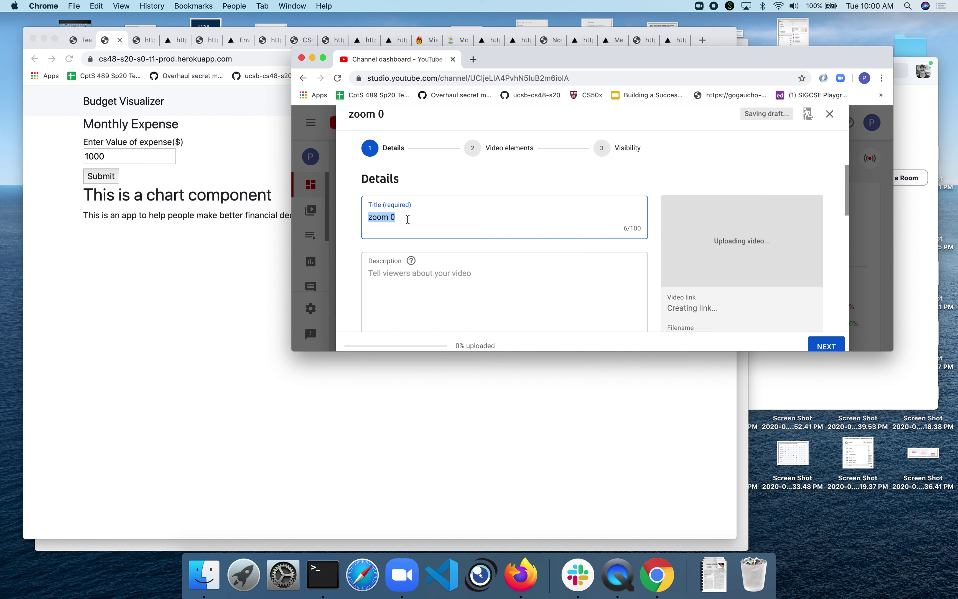
# Title the video "CS48 Budget Team Demo (actually just a sample, not really budget team's demo)"
pyautogui.write('CS48 ')
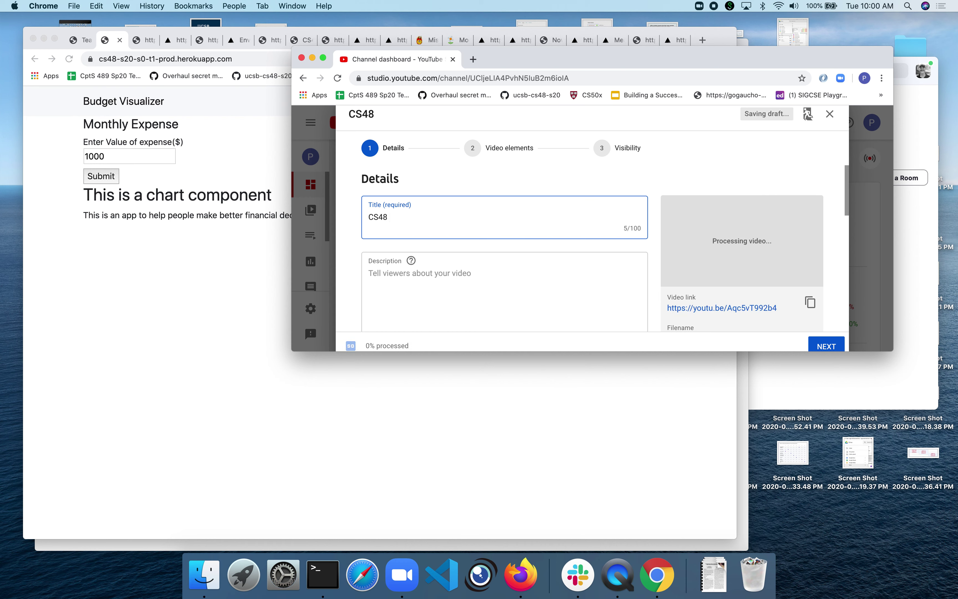
pyautogui.write('Budget Team Demo ')
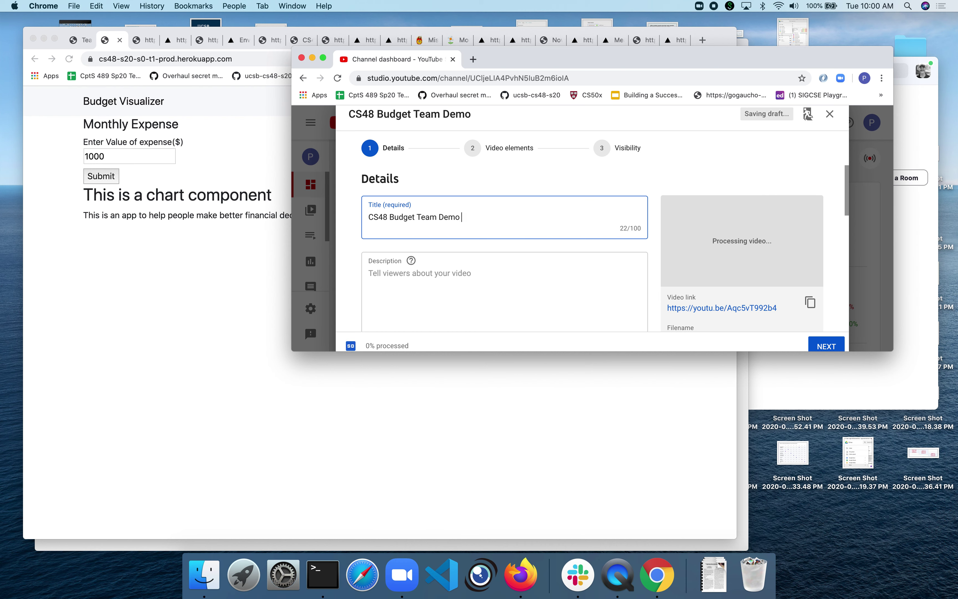
pyautogui.write('(actually just ')
pyautogui.write('a sampl')
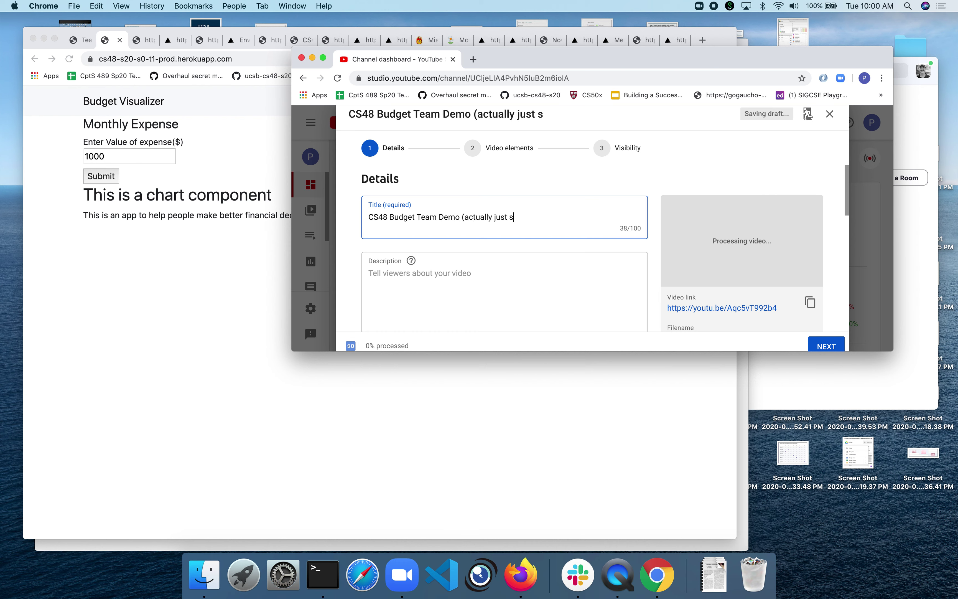
pyautogui.write('e, not r')
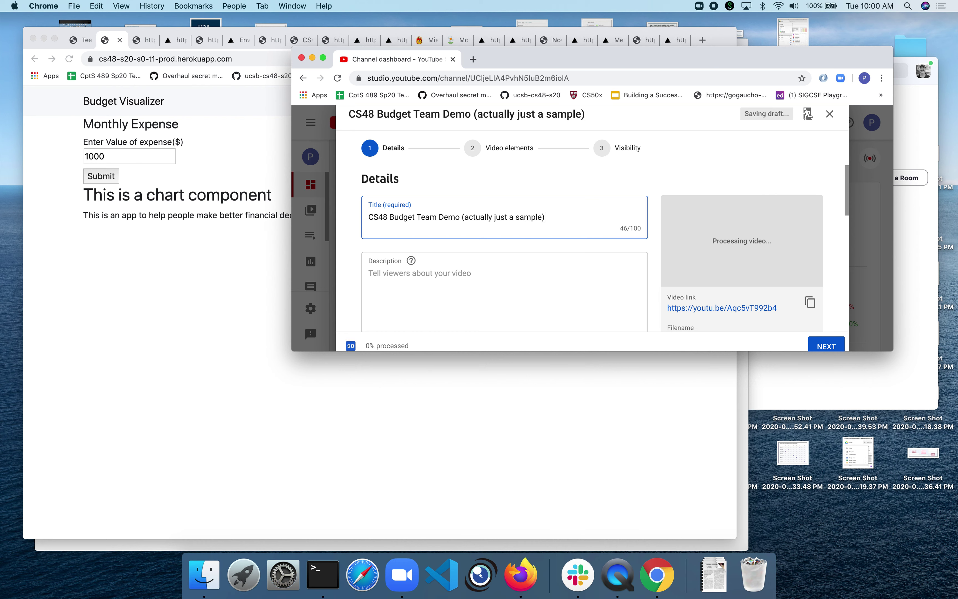
pyautogui.write('eall')
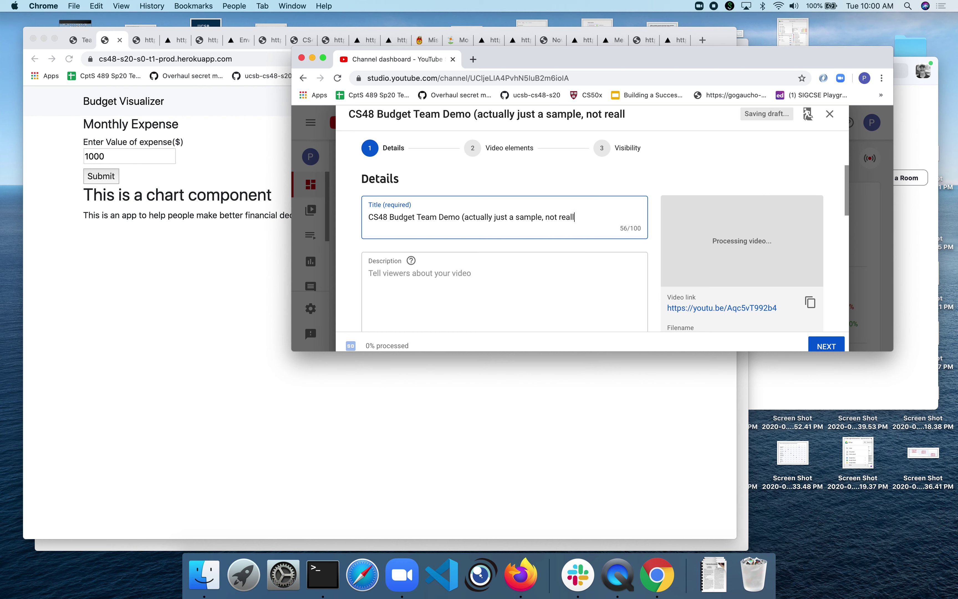
pyautogui.write("y budget team's")
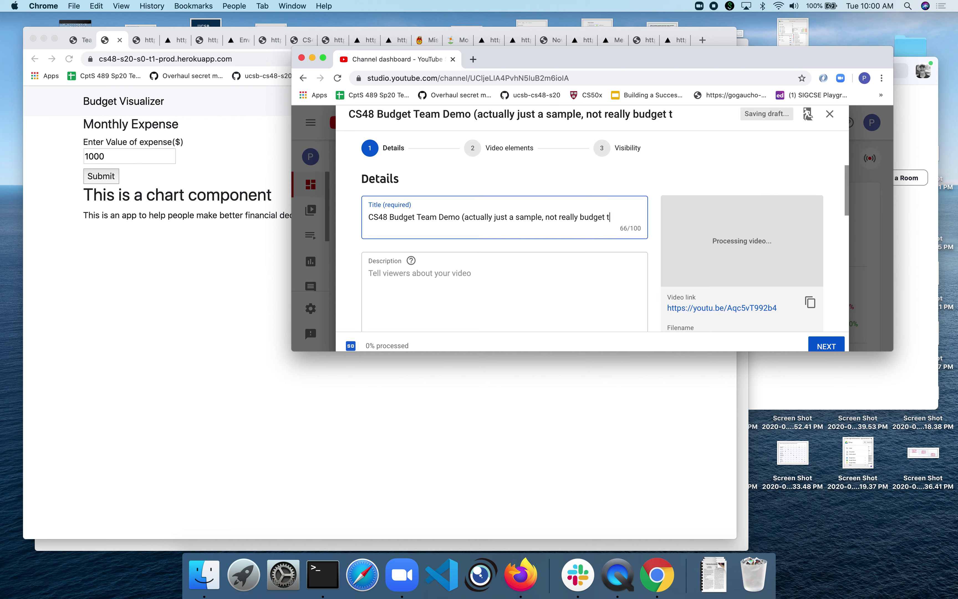
pyautogui.press('BackSpace')
pyautogui.write("'s demo)")
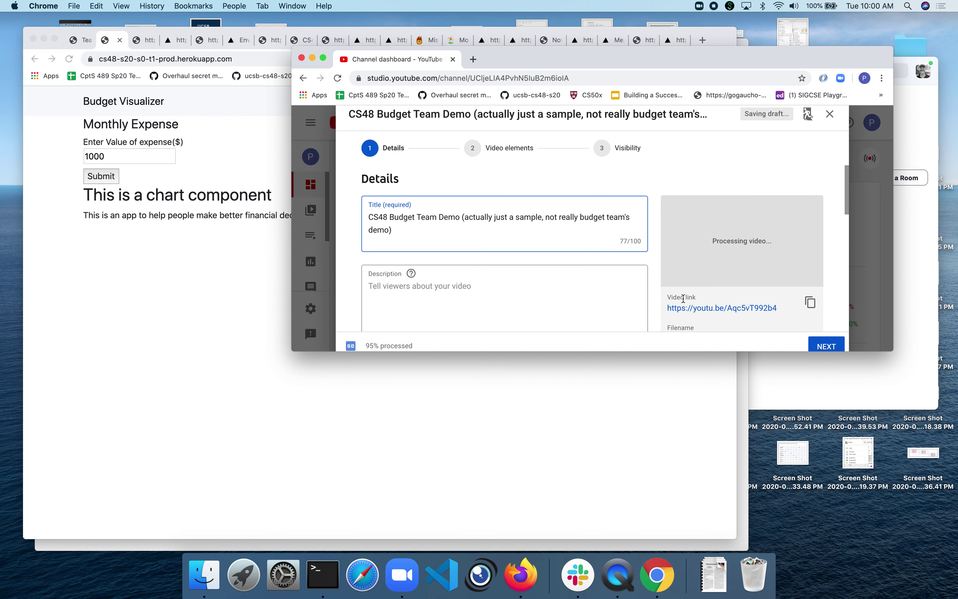
# Mark the video as not made for kids and advance to the visibility settings without adding an end screen or cards
pyautogui.moveTo(697, 388); pyautogui.dragTo(703, 481)
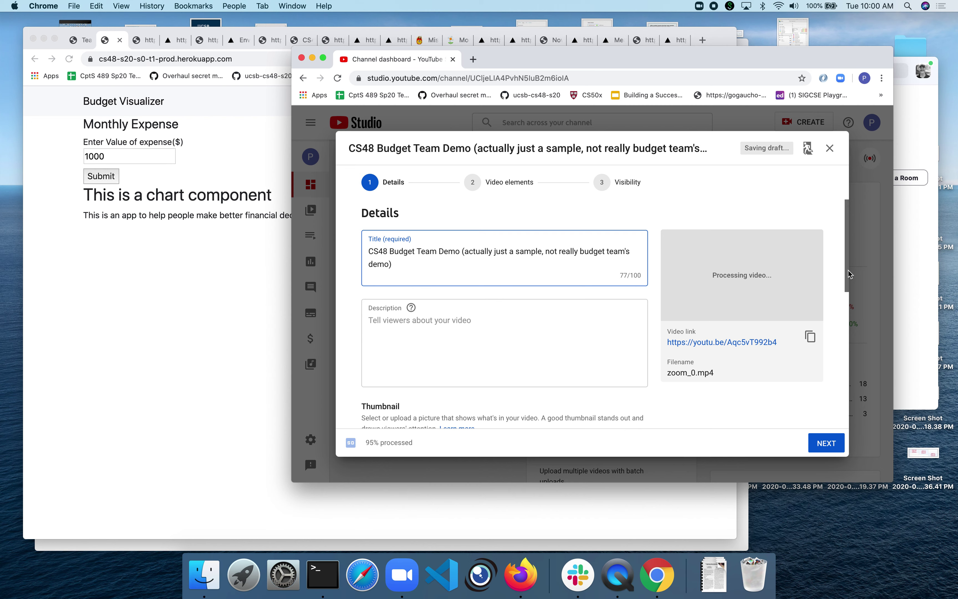
pyautogui.moveTo(849, 267); pyautogui.dragTo(841, 423)
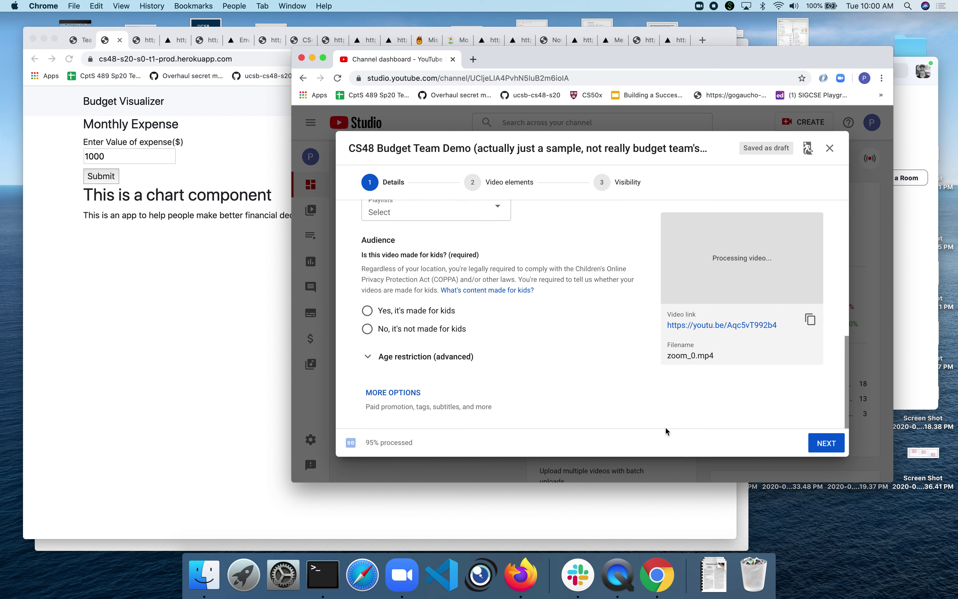
pyautogui.click(367, 329)
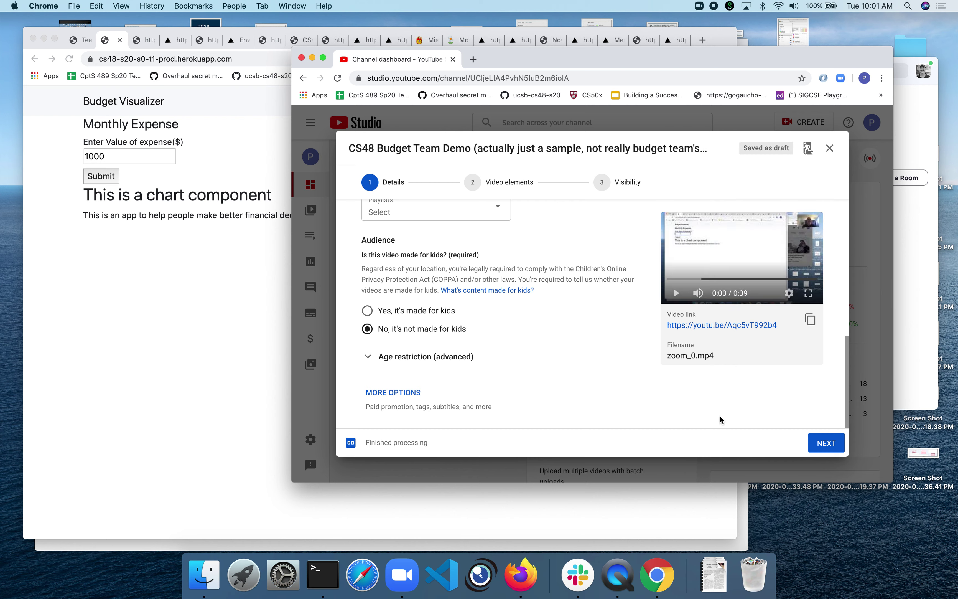
pyautogui.click(827, 444)
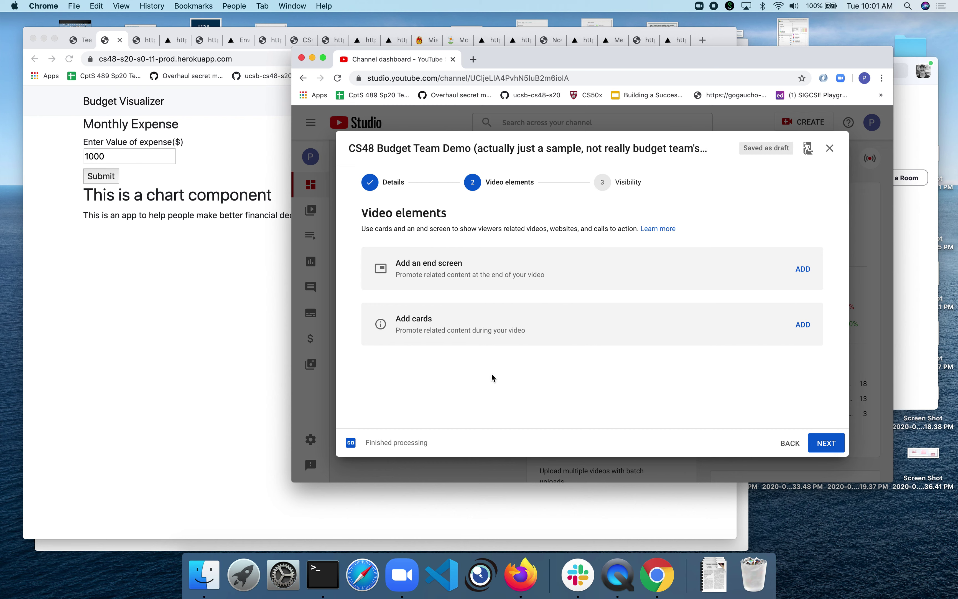
pyautogui.click(831, 449)
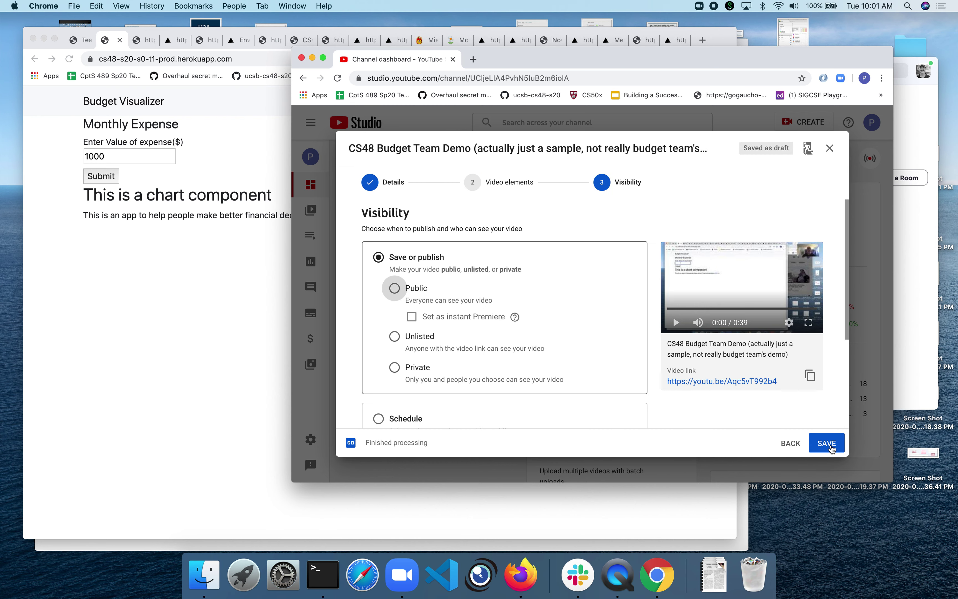
# Set the video's visibility to Unlisted, save it, and dismiss the publishing confirmation
pyautogui.click(394, 336)
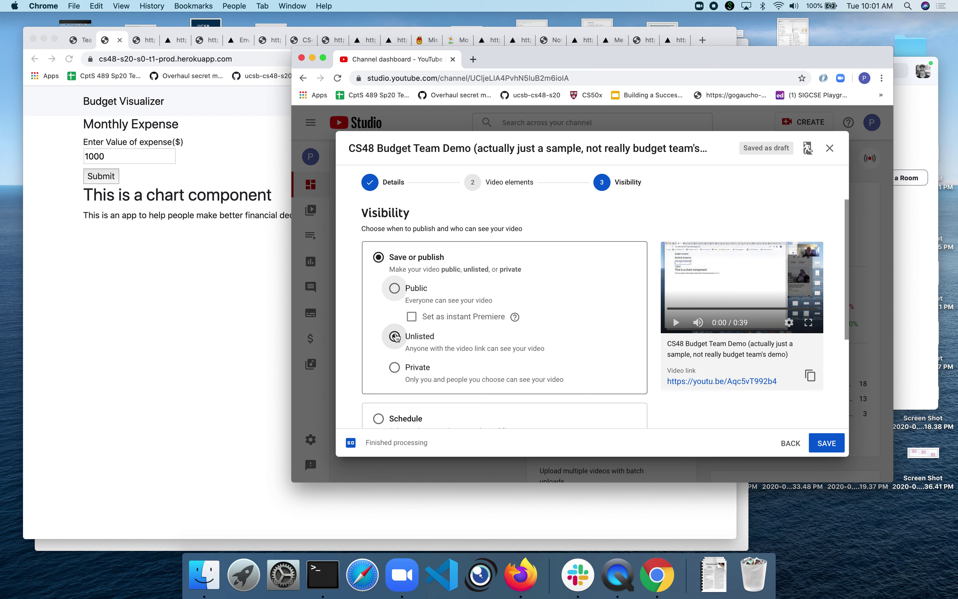
pyautogui.scroll(-3, 535, 352)
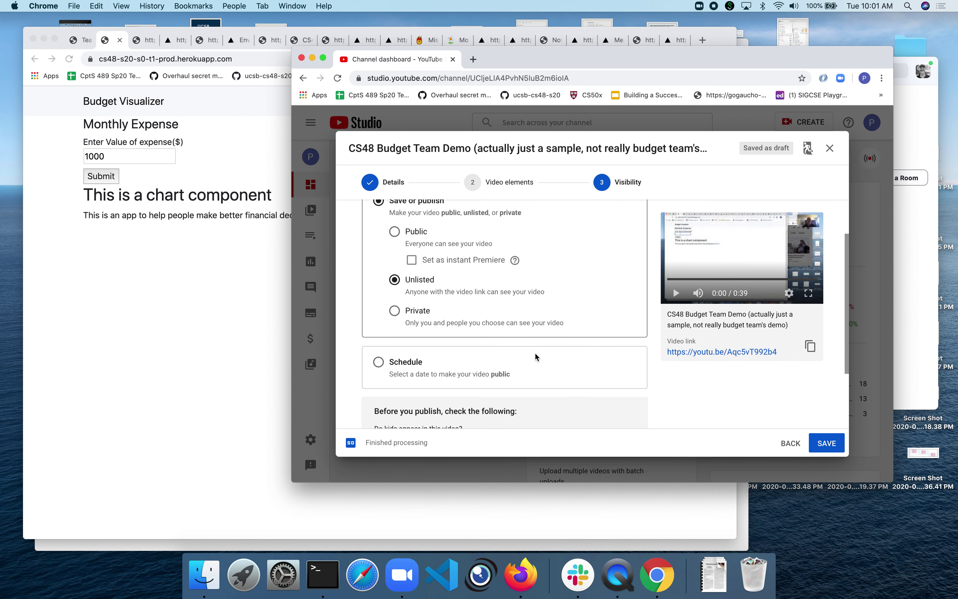
pyautogui.scroll(3, 534, 352)
pyautogui.scroll(-4, 535, 353)
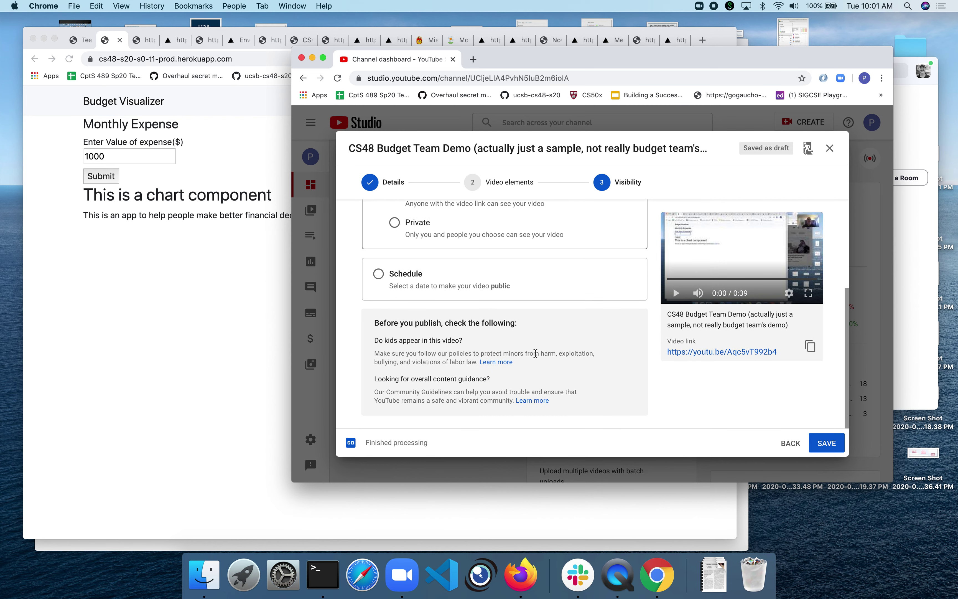
pyautogui.scroll(4, 535, 354)
pyautogui.click(831, 445)
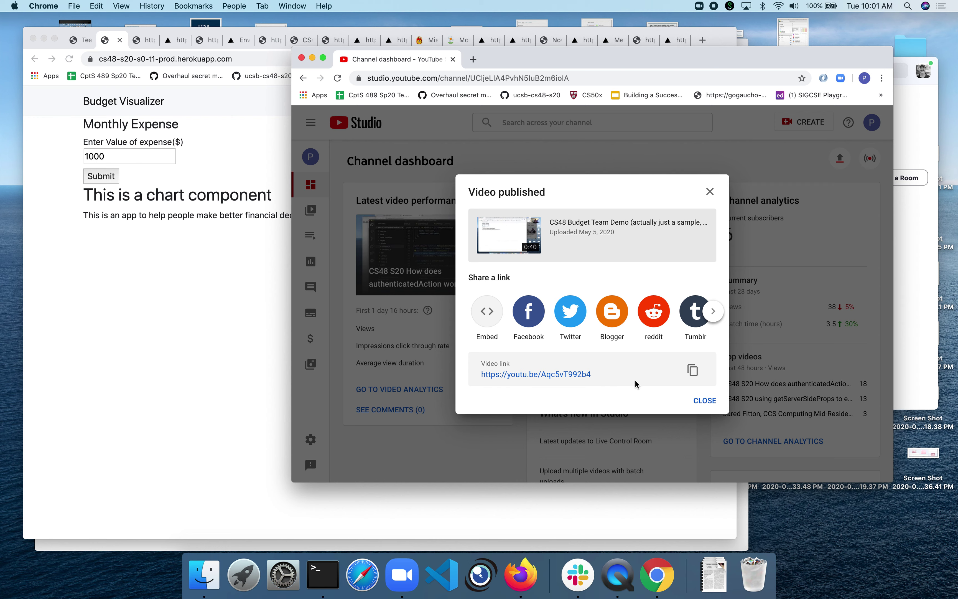
pyautogui.click(705, 401)
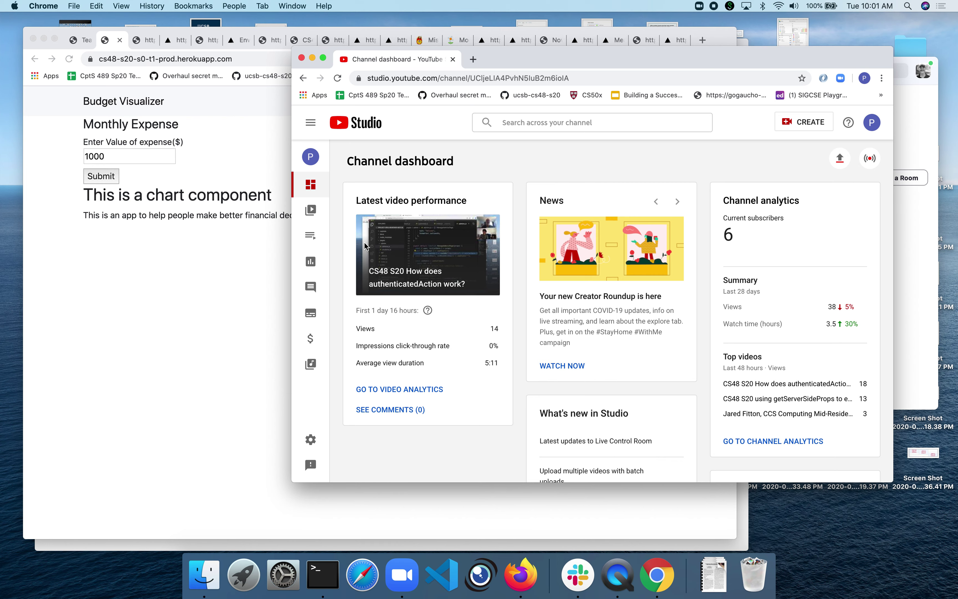
# Open the newly uploaded demo's details from the channel's video list and play a few seconds of its preview, then pause it
pyautogui.click(311, 123)
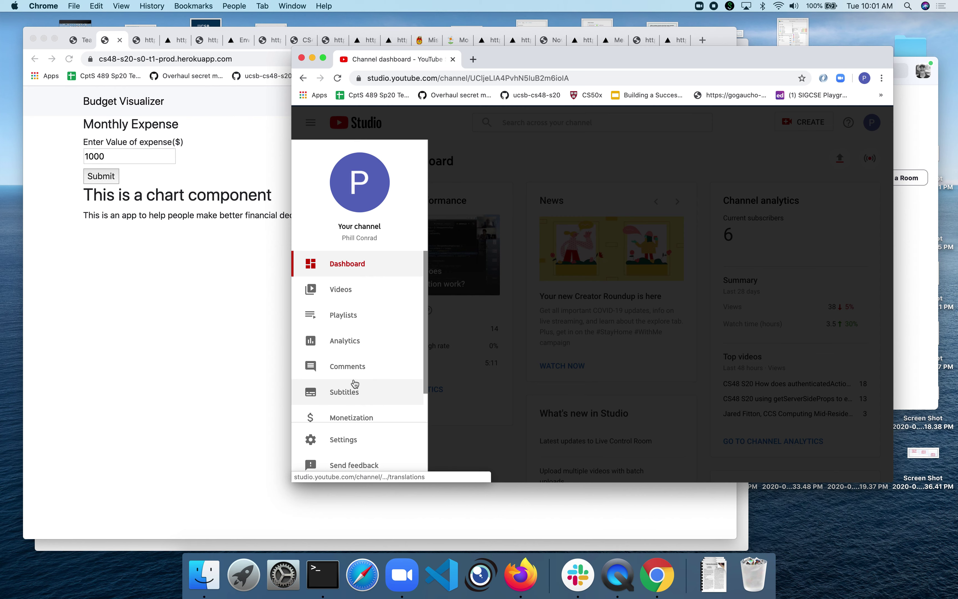
pyautogui.click(351, 290)
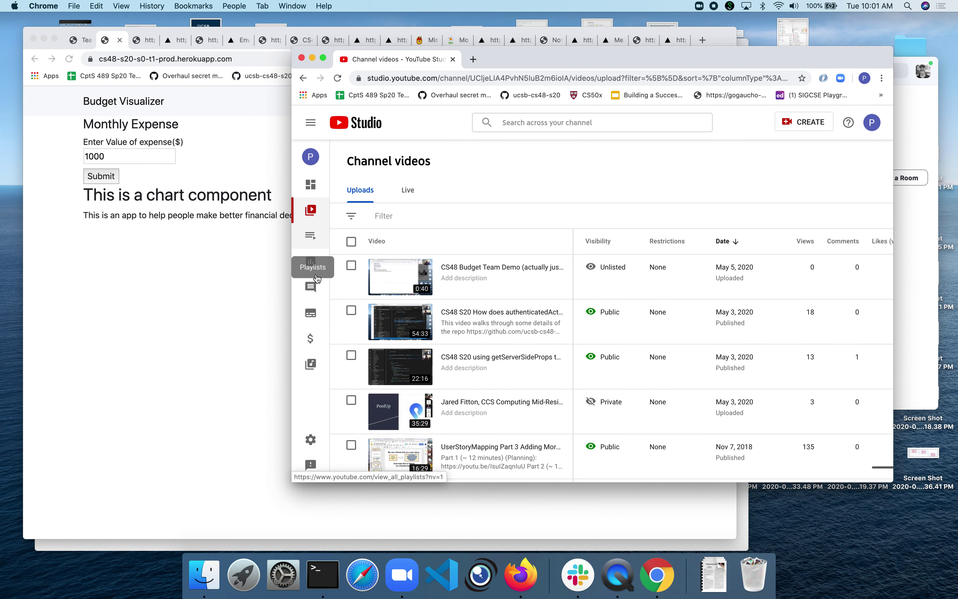
pyautogui.moveTo(448, 277)
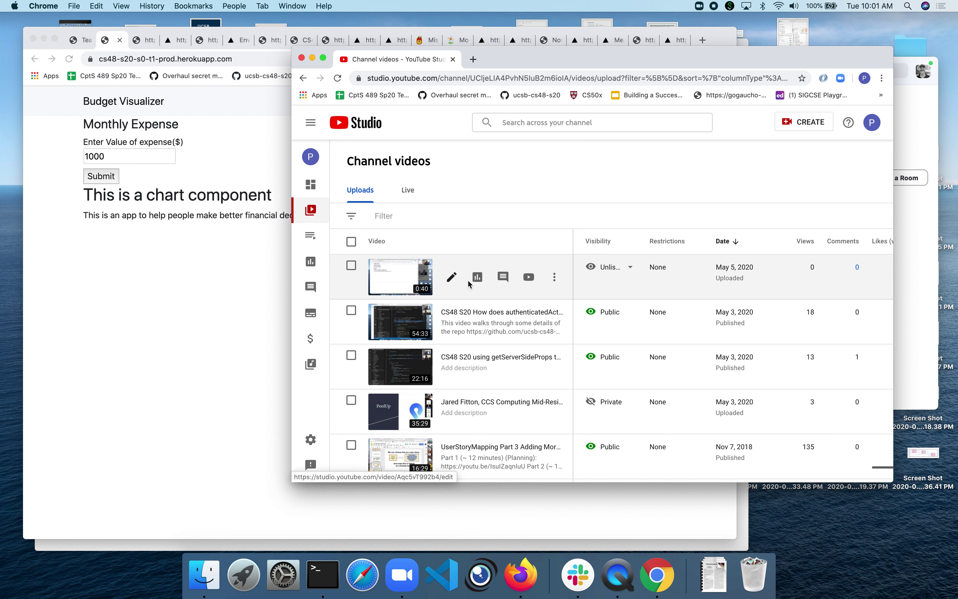
pyautogui.click(396, 273)
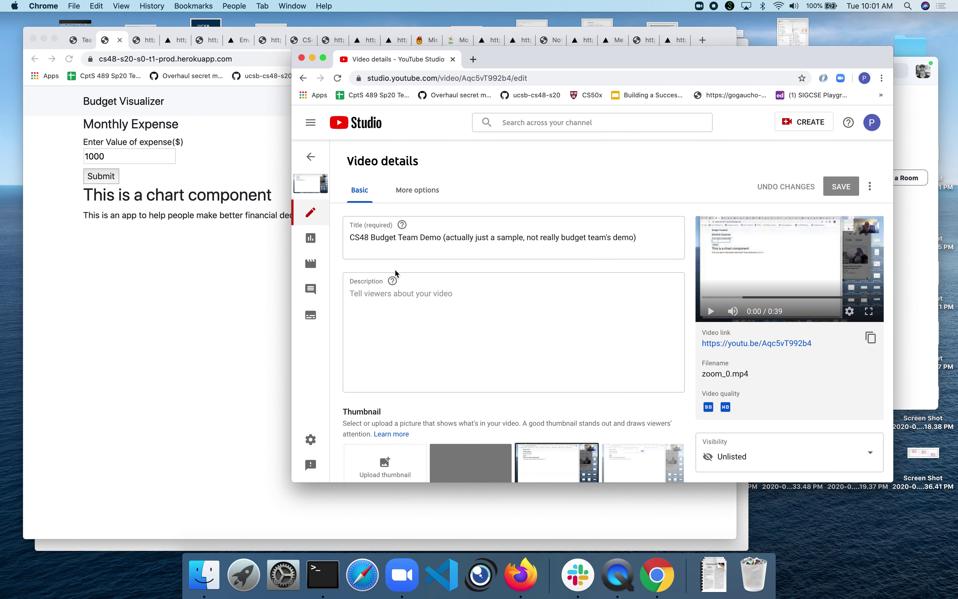
pyautogui.click(710, 311)
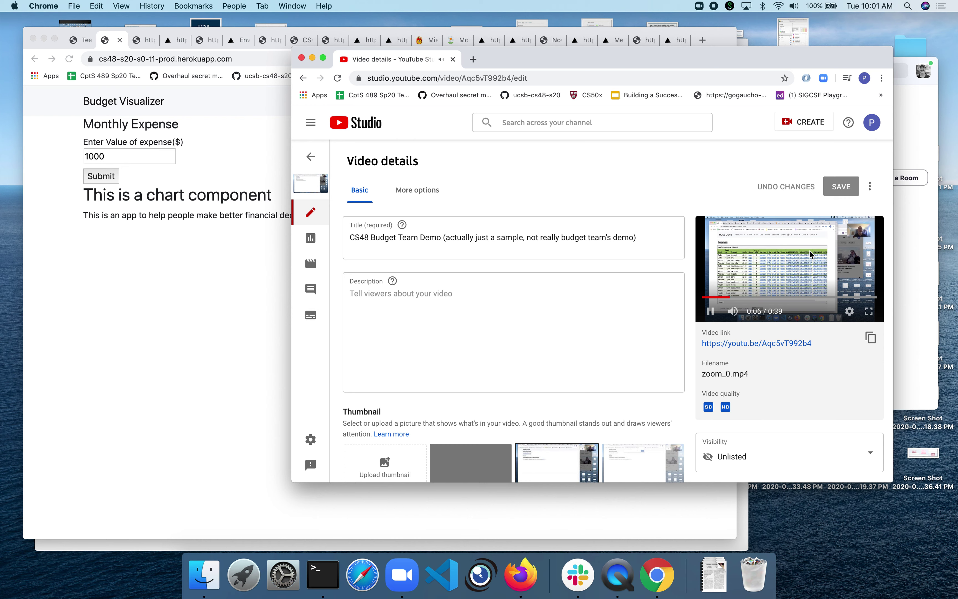
pyautogui.click(711, 311)
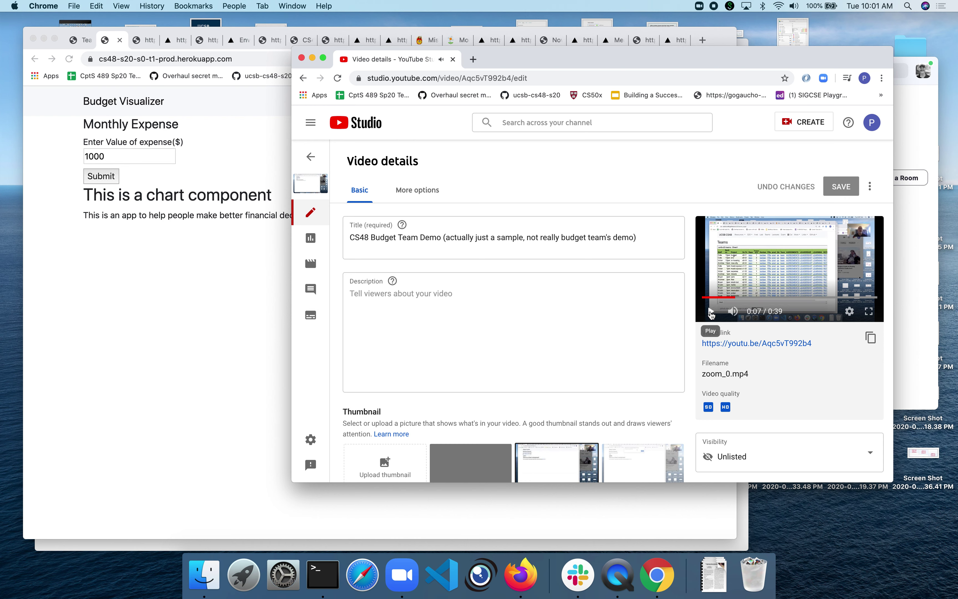